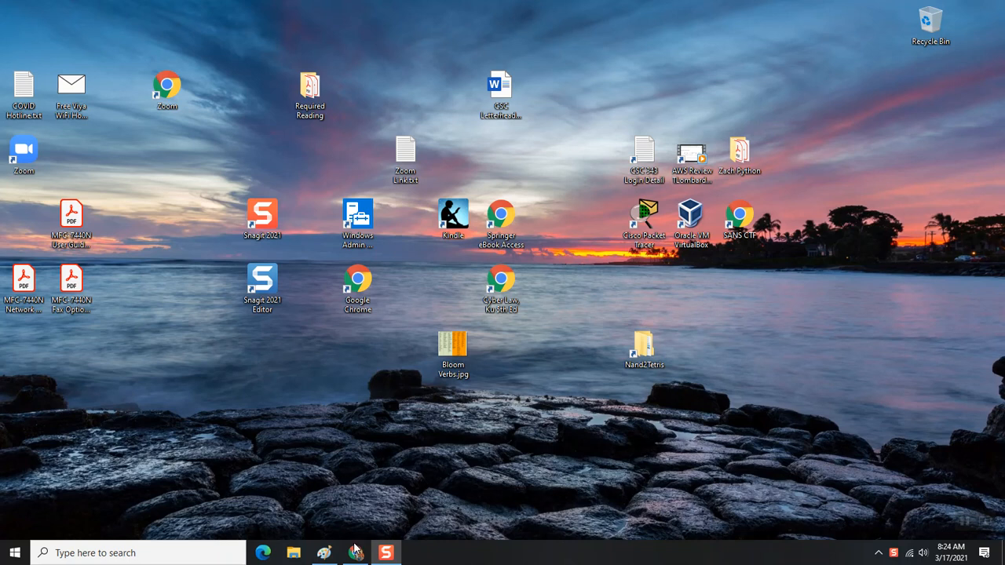
# - Restore the Chrome window showing Google with the 'linksys e2500 firmware' query entered
pyautogui.click(357, 555)
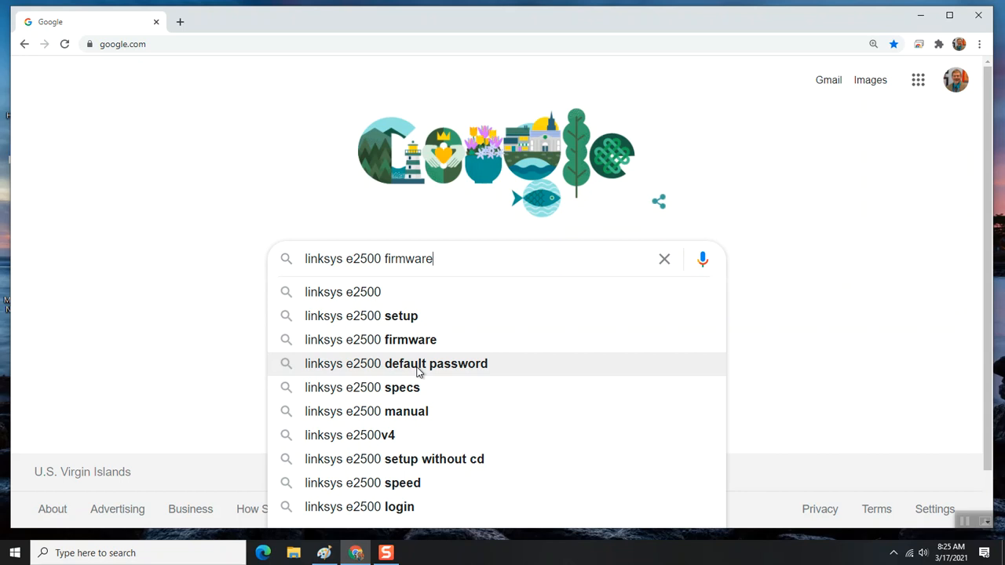
# - Search Google for 'linksys e2500 default password' to find the router's default login
pyautogui.rightClick(417, 371)
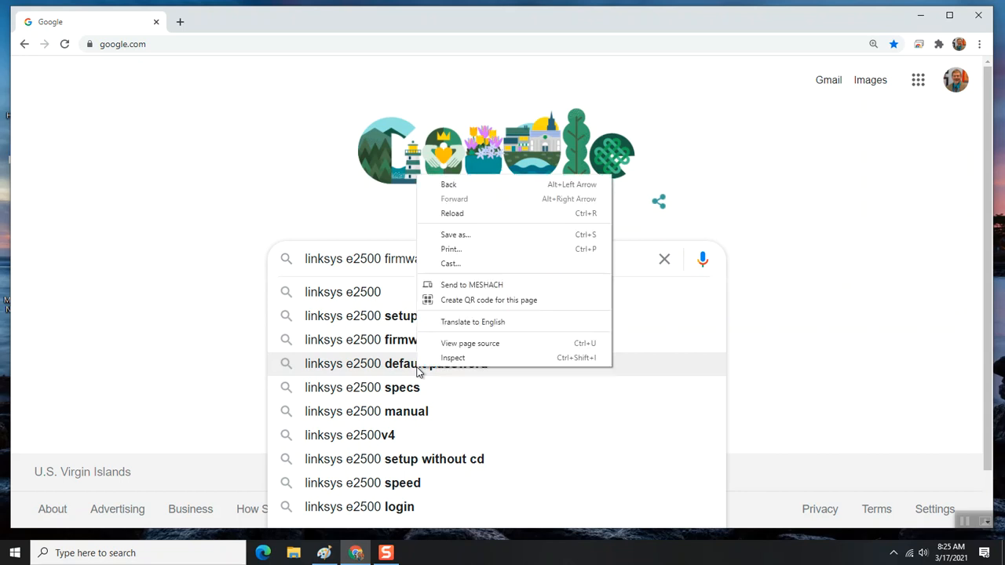
pyautogui.click(406, 374)
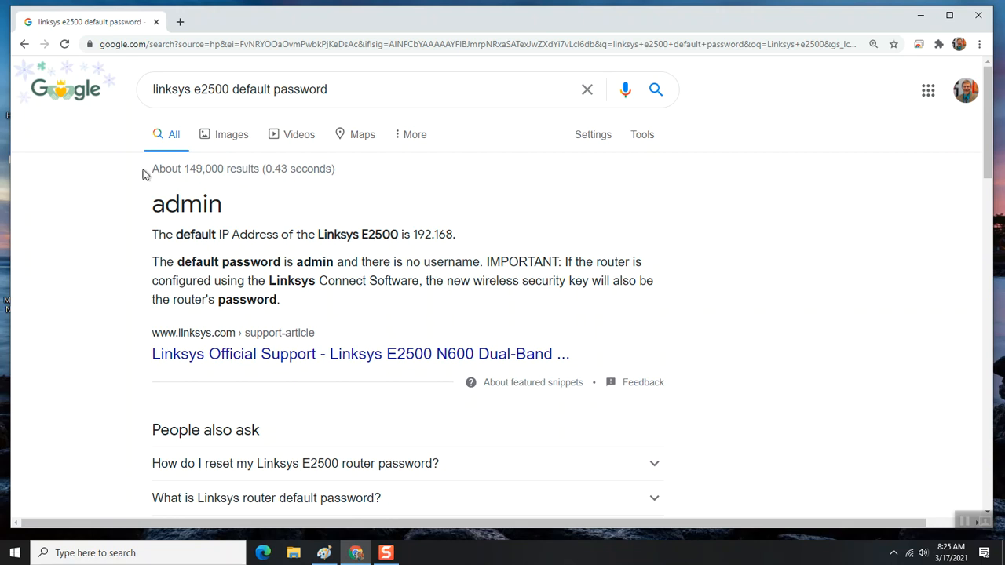
# - From the Google home page, search for 'linksys e2500 firmware'
pyautogui.click(23, 44)
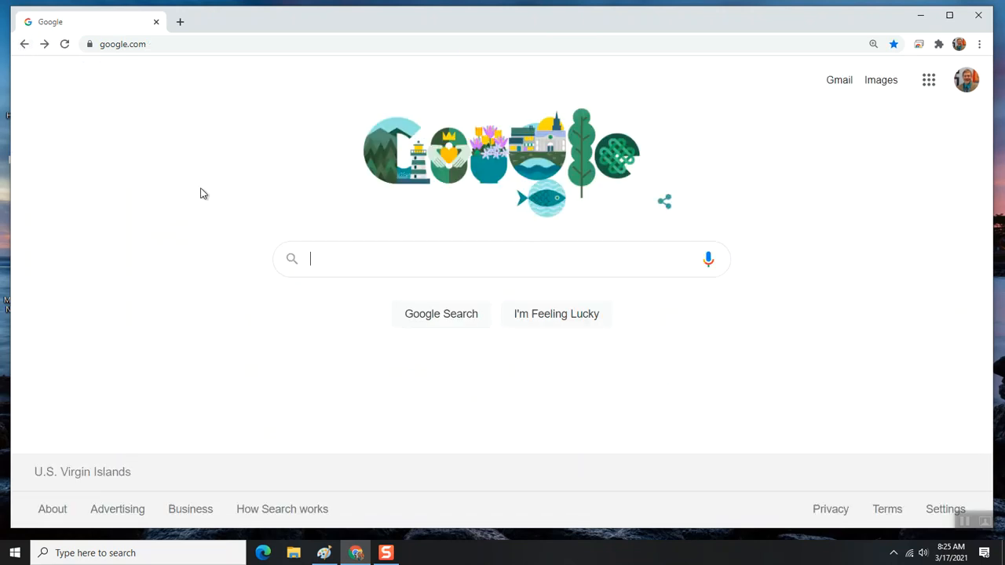
pyautogui.write('link')
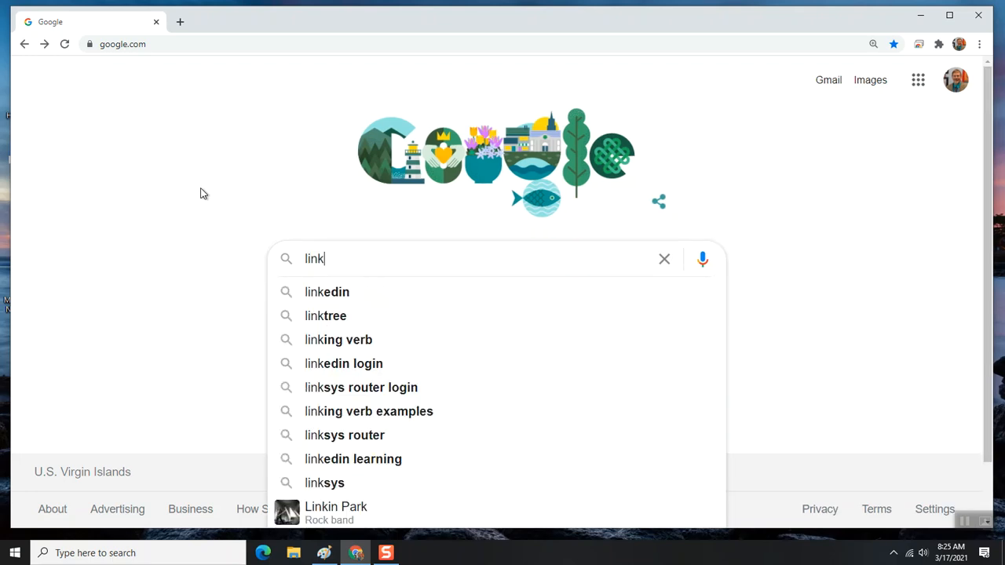
pyautogui.write('sys e')
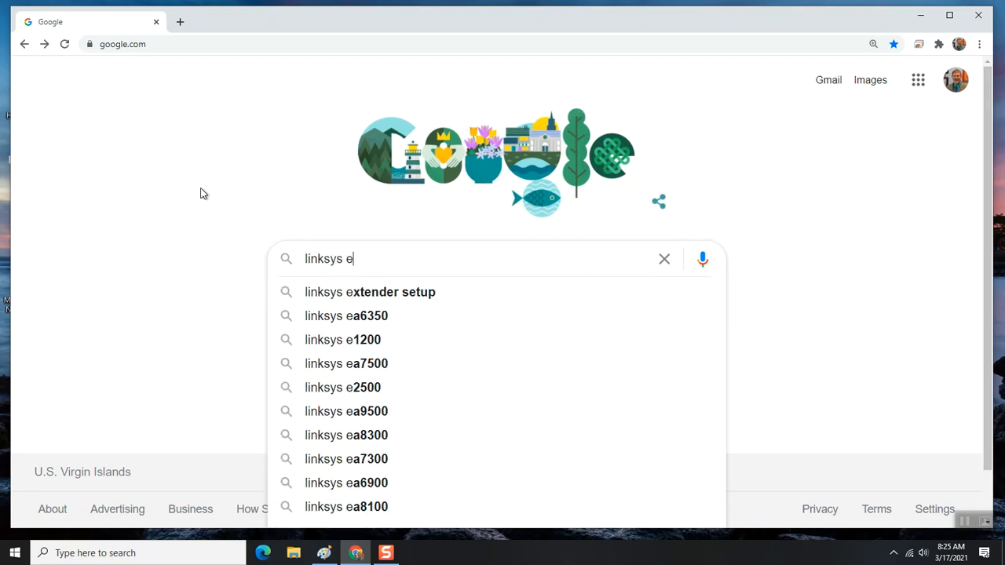
pyautogui.write('2500')
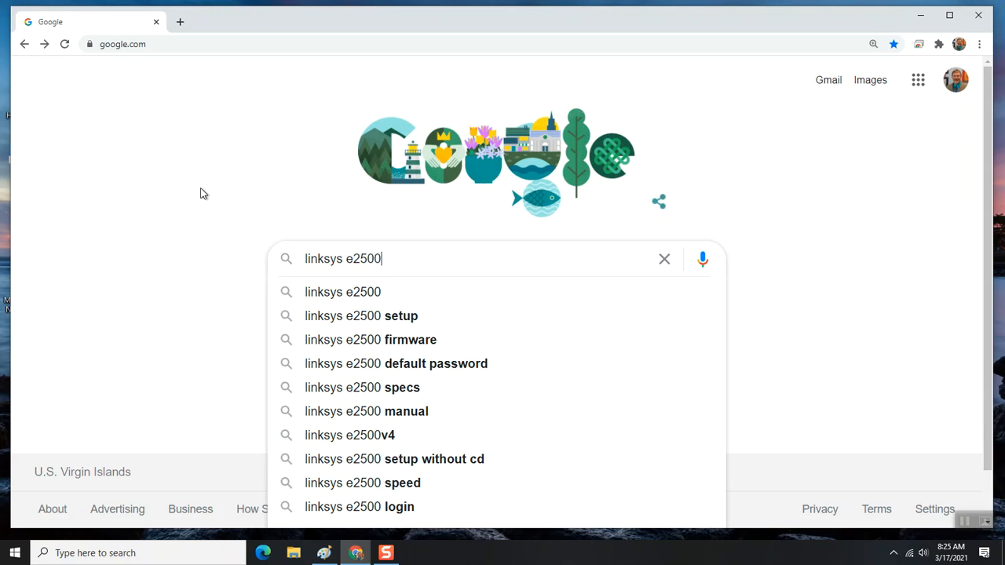
pyautogui.click(328, 339)
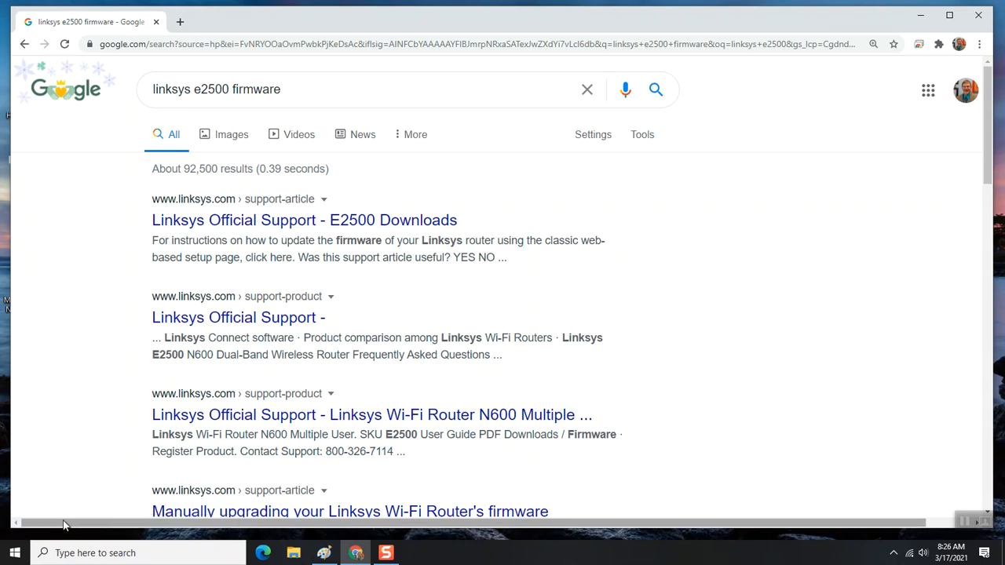
# - Open the Linksys E2500 Downloads page and expand Version 3.0 to show firmware Ver. 3.0.05
pyautogui.click(189, 232)
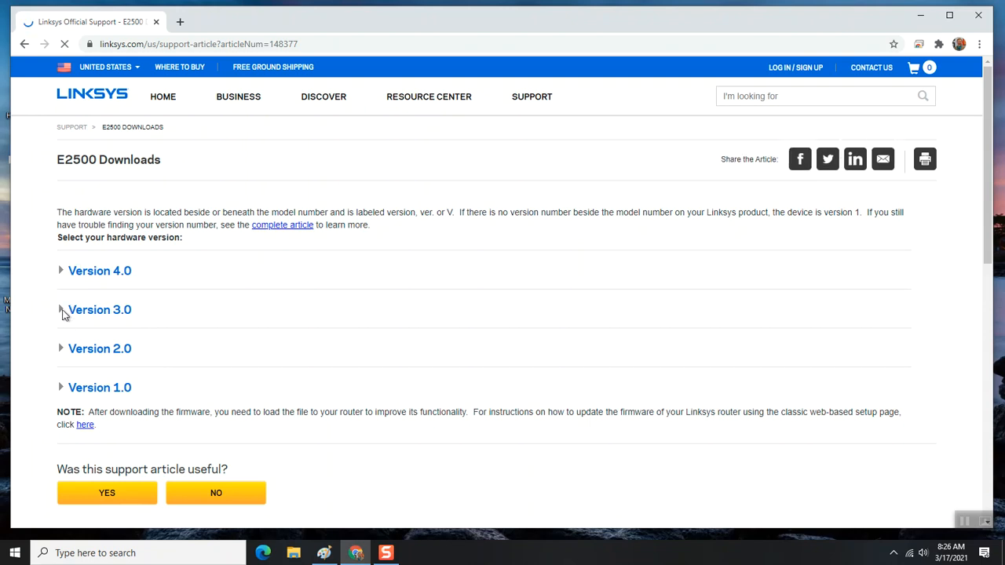
pyautogui.click(62, 312)
pyautogui.scroll(-3, 62, 316)
pyautogui.scroll(2, 298, 285)
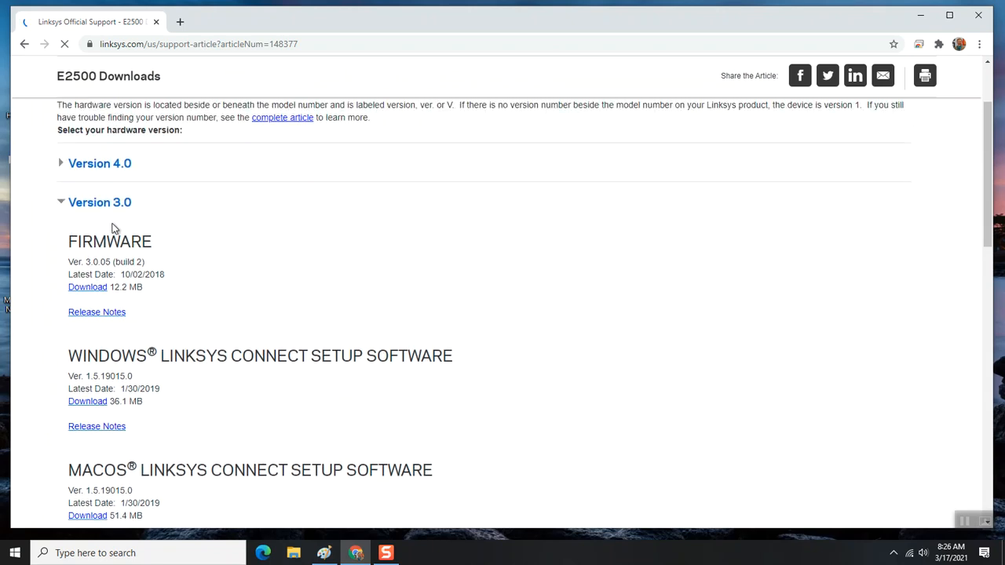
pyautogui.scroll(-1, 165, 278)
pyautogui.scroll(-1, 150, 267)
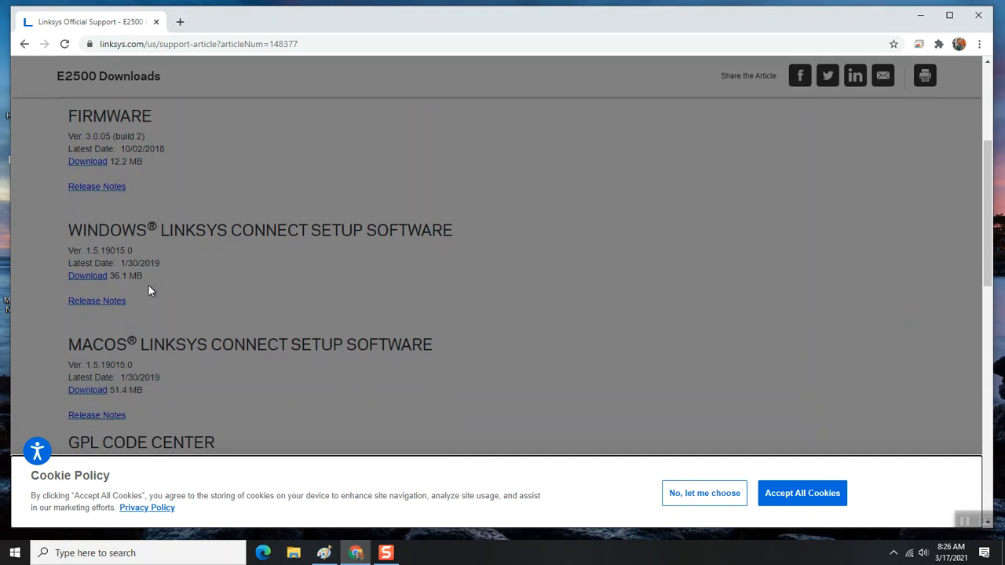
pyautogui.scroll(1, 150, 289)
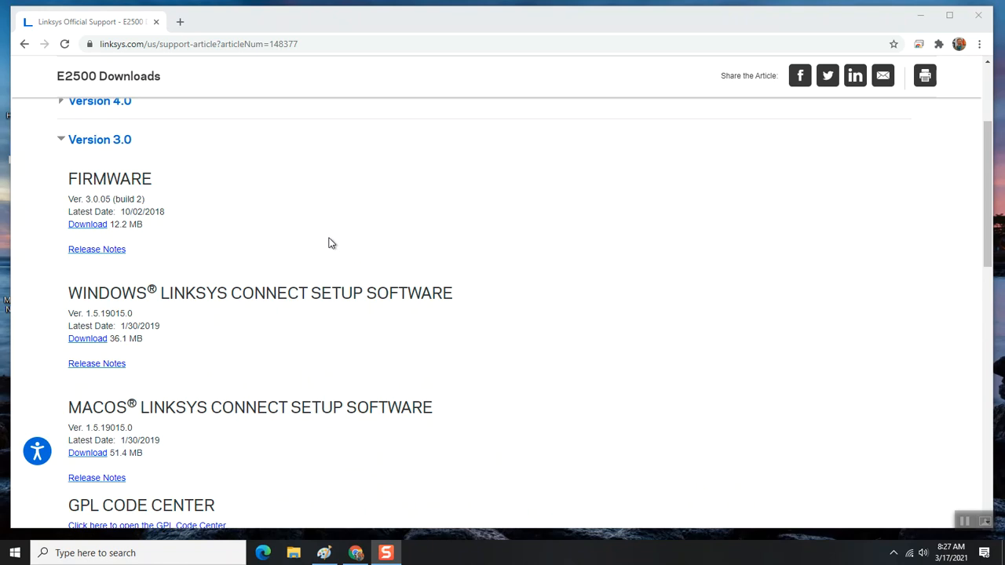
# - Download the 12.2 MB Version 3.0 firmware and return to the Google results
pyautogui.click(86, 225)
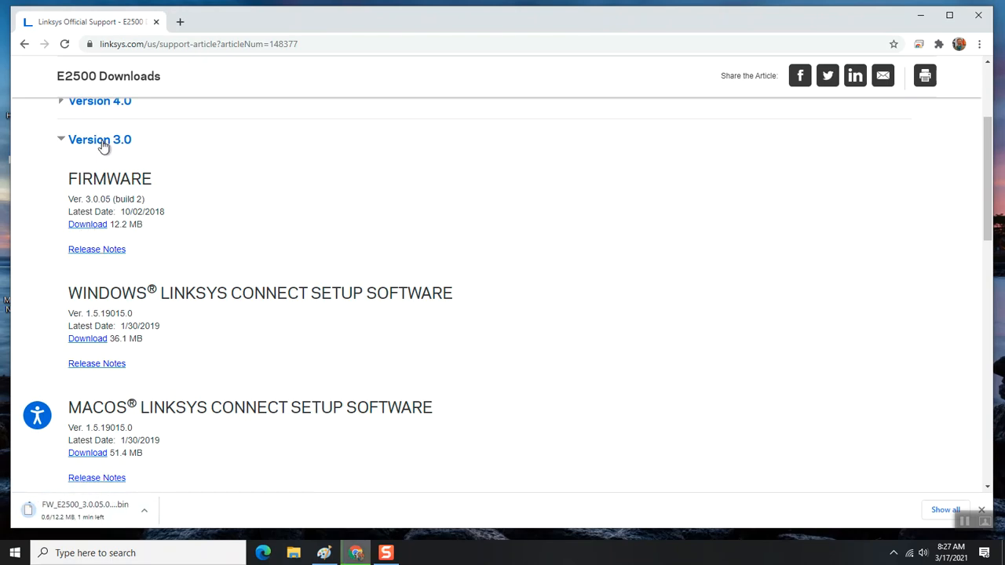
pyautogui.scroll(2, 251, 180)
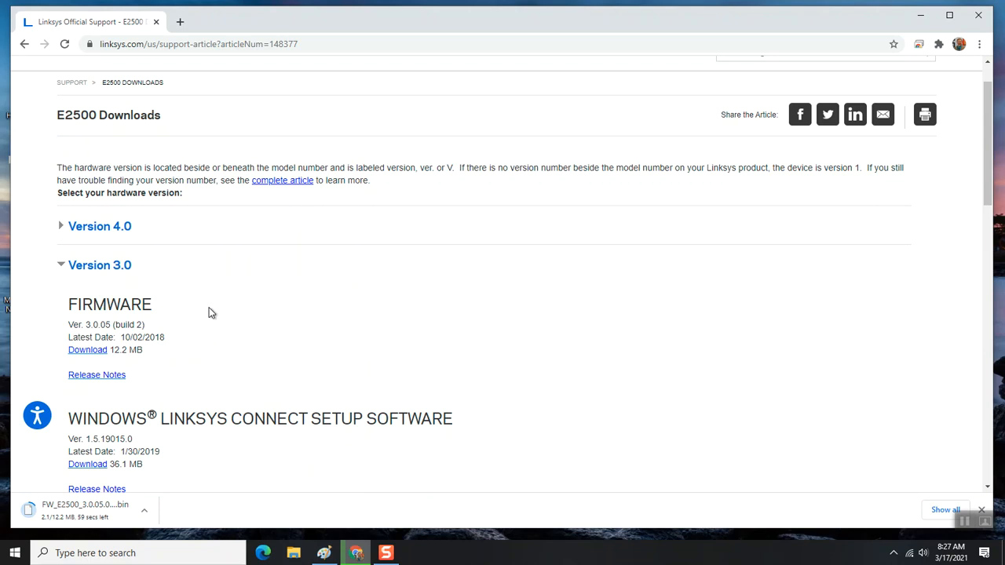
pyautogui.scroll(-2, 182, 297)
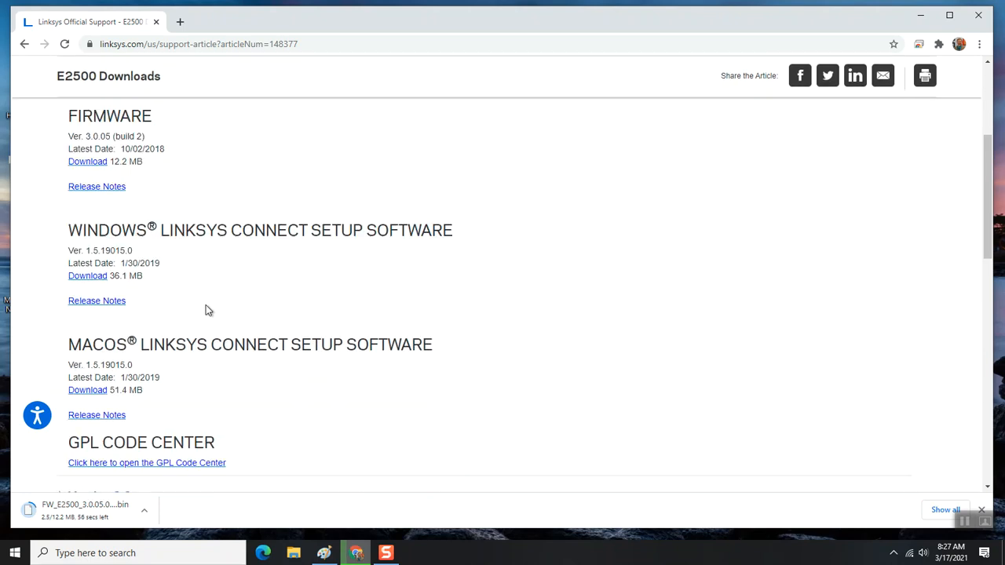
pyautogui.scroll(-1, 259, 298)
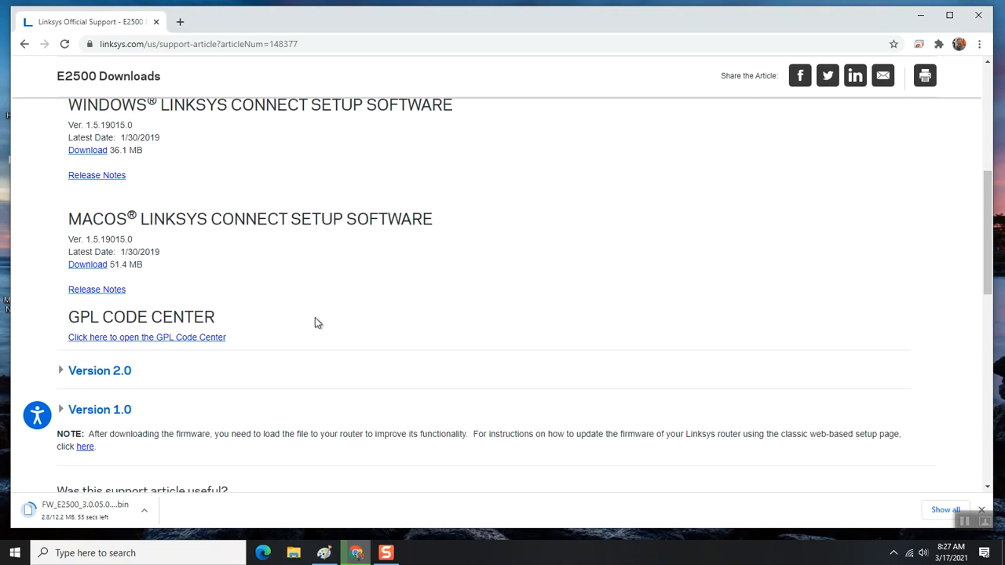
pyautogui.scroll(-1, 318, 315)
pyautogui.scroll(5, 314, 299)
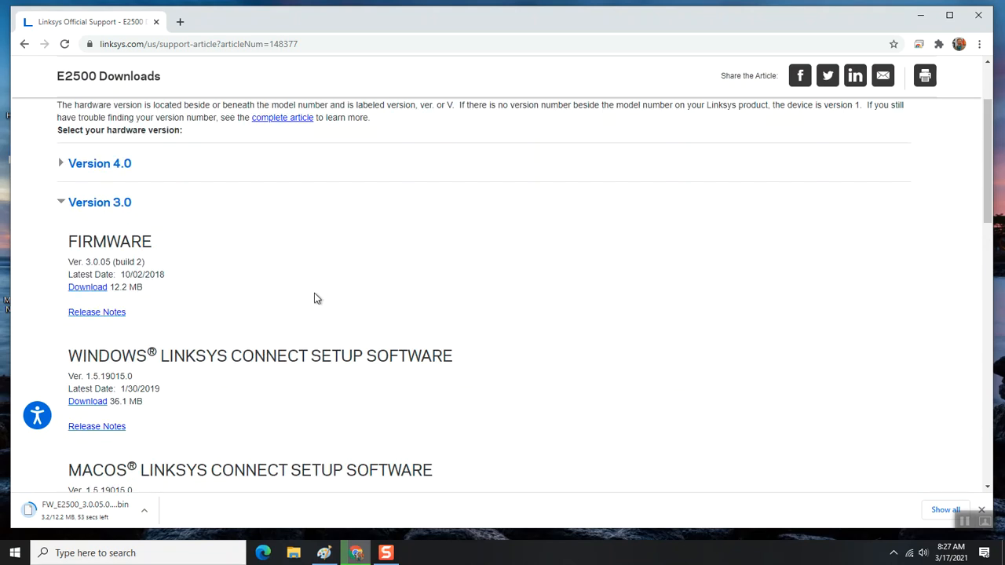
pyautogui.click(26, 45)
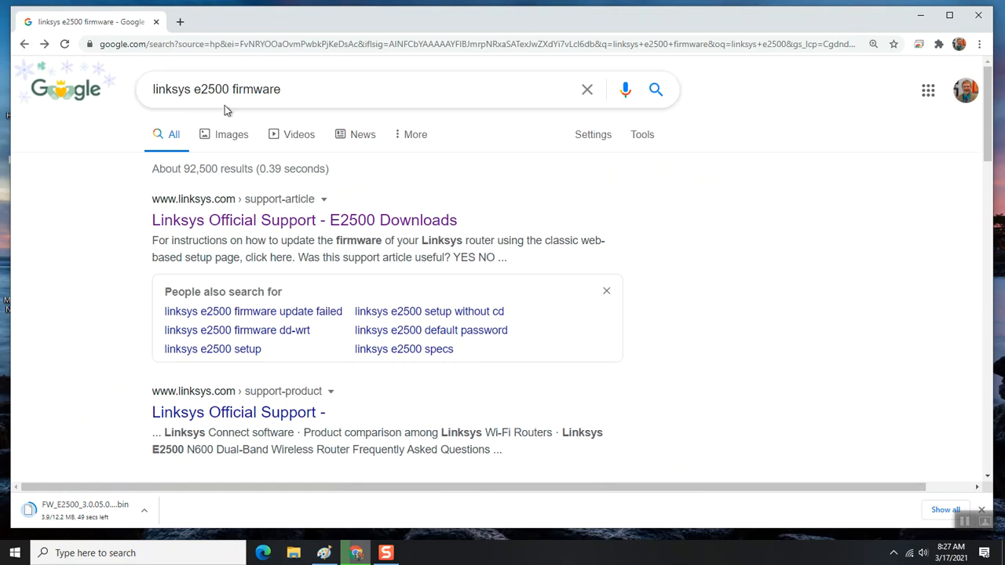
# - Search 'linksys e2500 manual' and open the Linksys E-Series Routers User Guide PDF
pyautogui.doubleClick(263, 89)
pyautogui.write('manu')
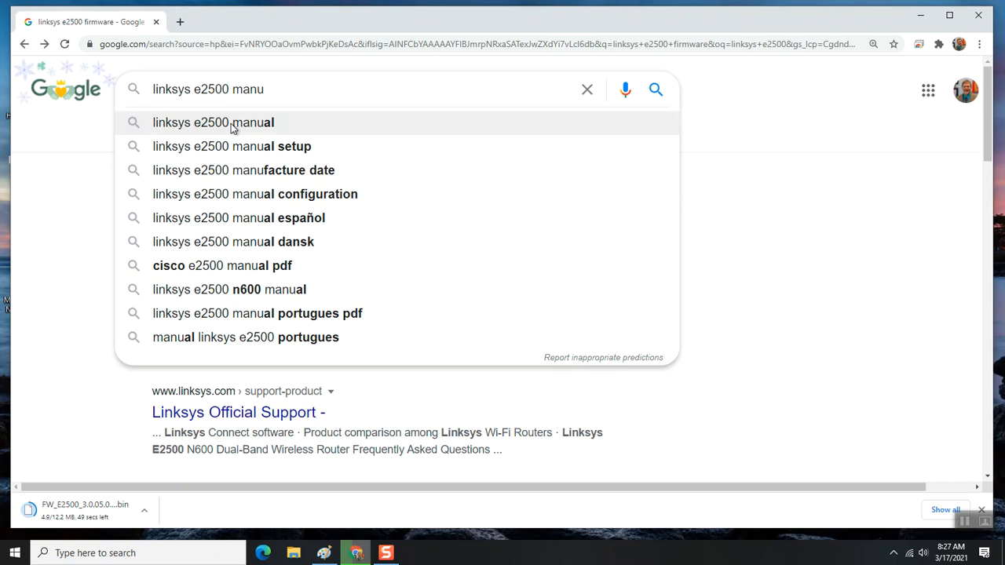
pyautogui.click(232, 124)
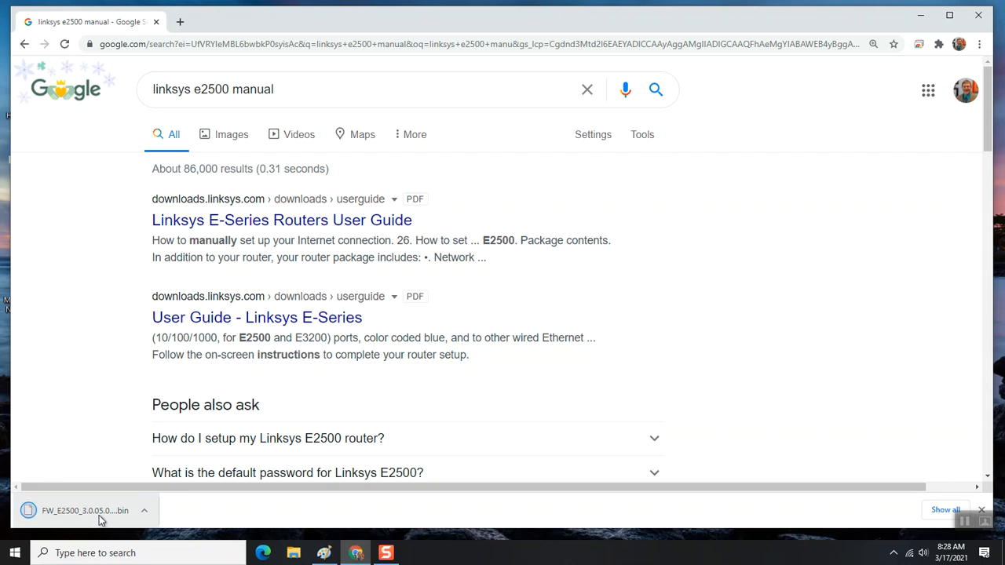
pyautogui.click(257, 226)
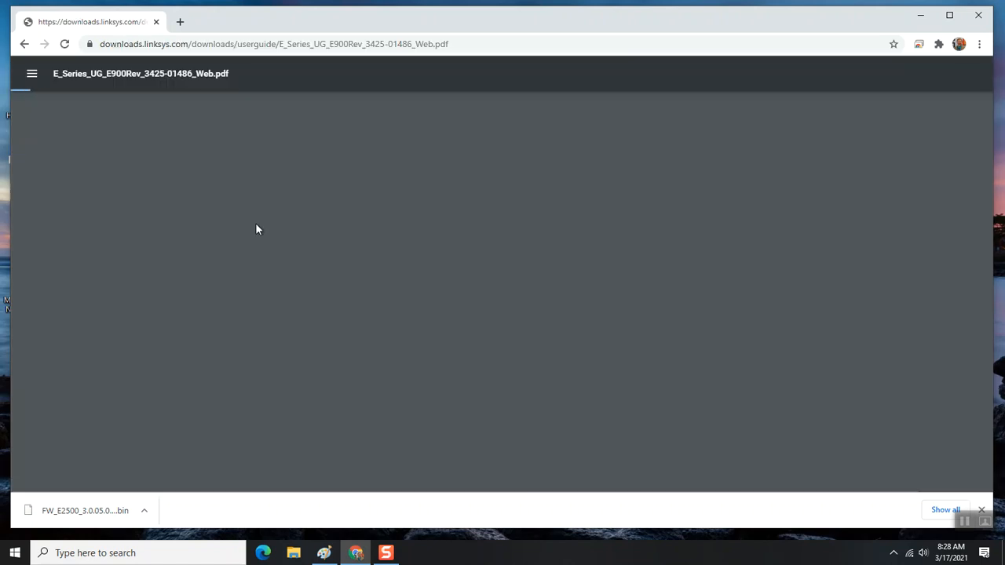
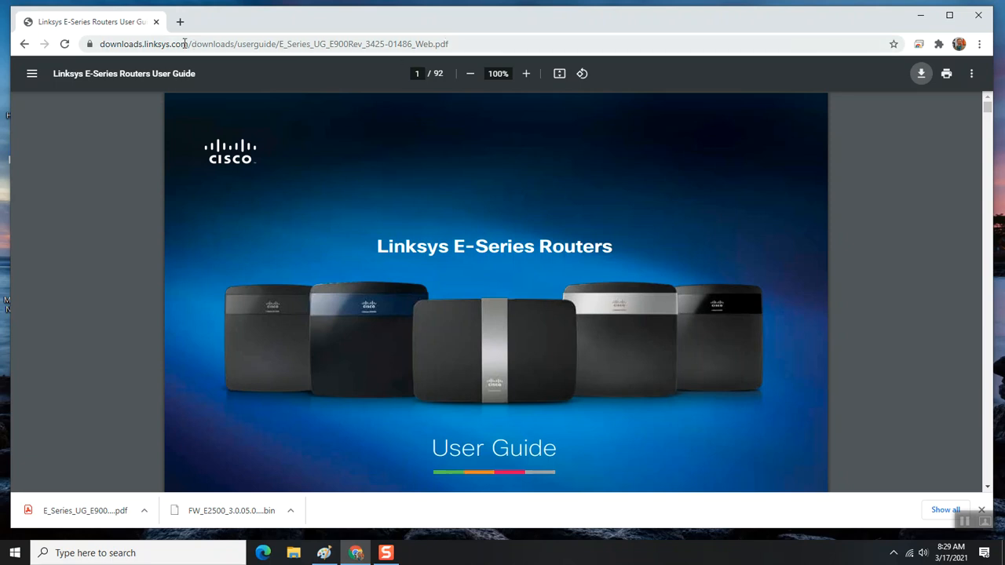
# - Open Command Prompt via a 'cmd' search, run ipconfig, and note Default Gateway 192.168.1.1
pyautogui.click(15, 554)
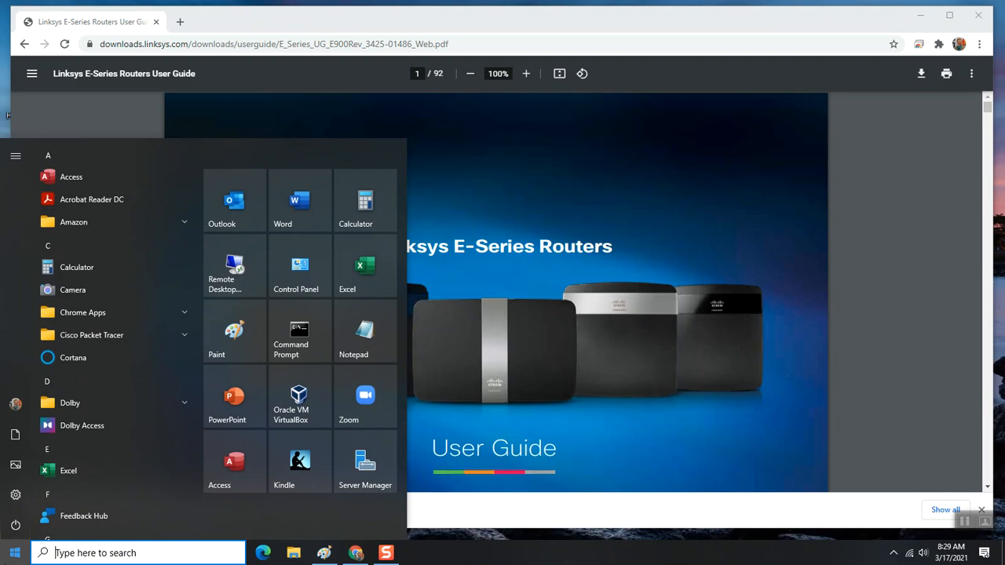
pyautogui.write('cmd')
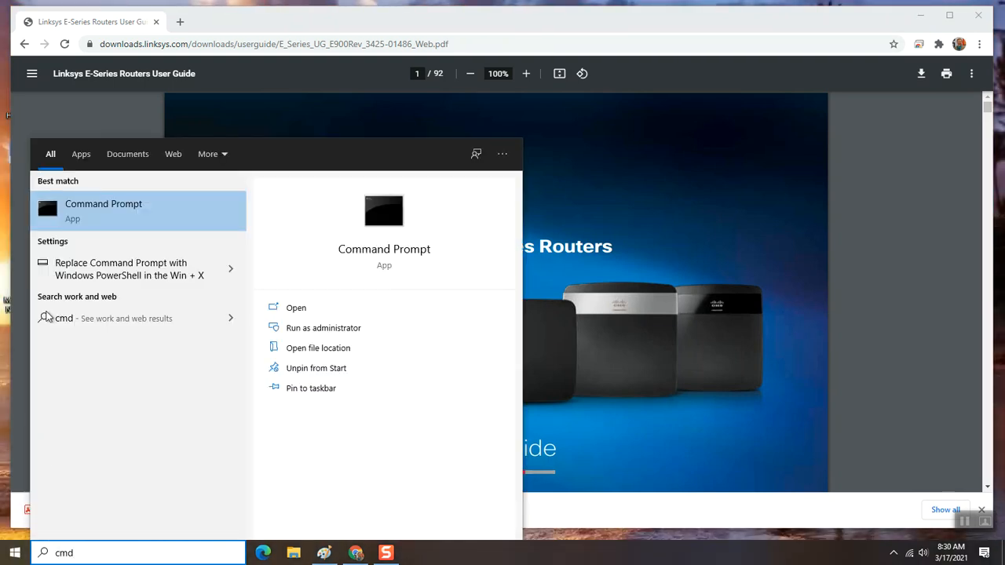
pyautogui.click(108, 217)
pyautogui.write('ipconfig')
pyautogui.press('Return')
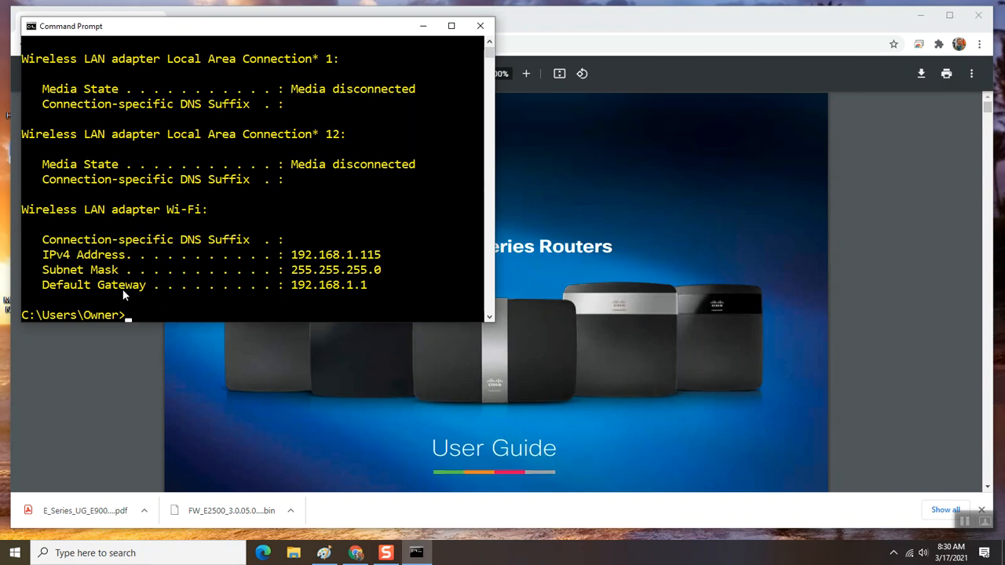
pyautogui.moveTo(291, 285); pyautogui.dragTo(366, 287)
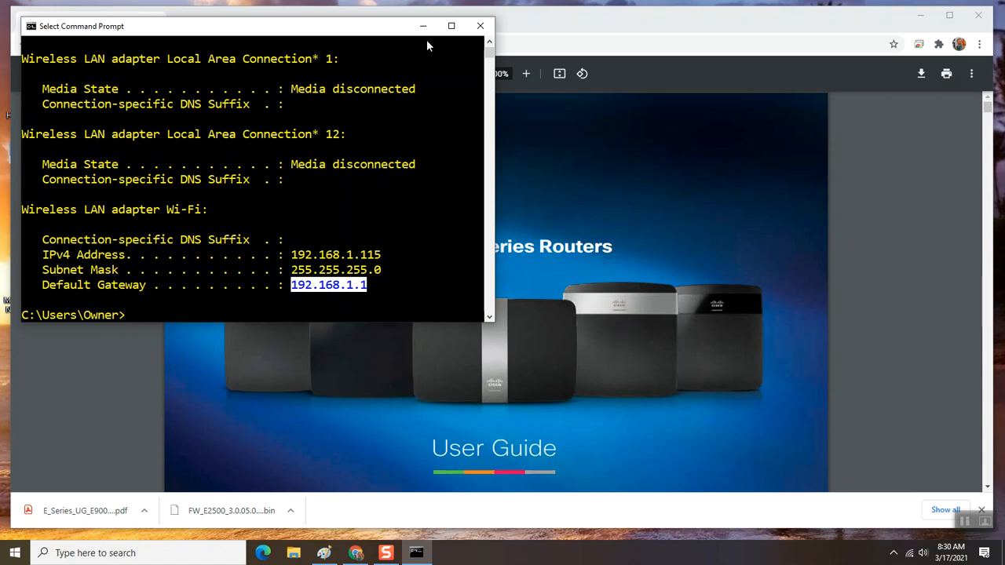
pyautogui.click(965, 524)
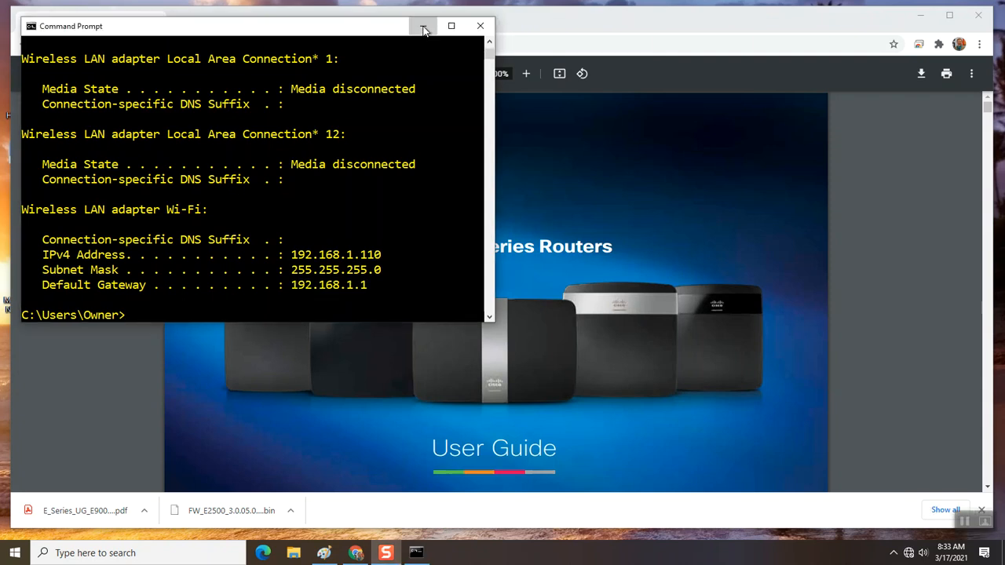
# - Minimize Command Prompt and load the router page at 192.168.1.1 in Chrome
pyautogui.click(423, 28)
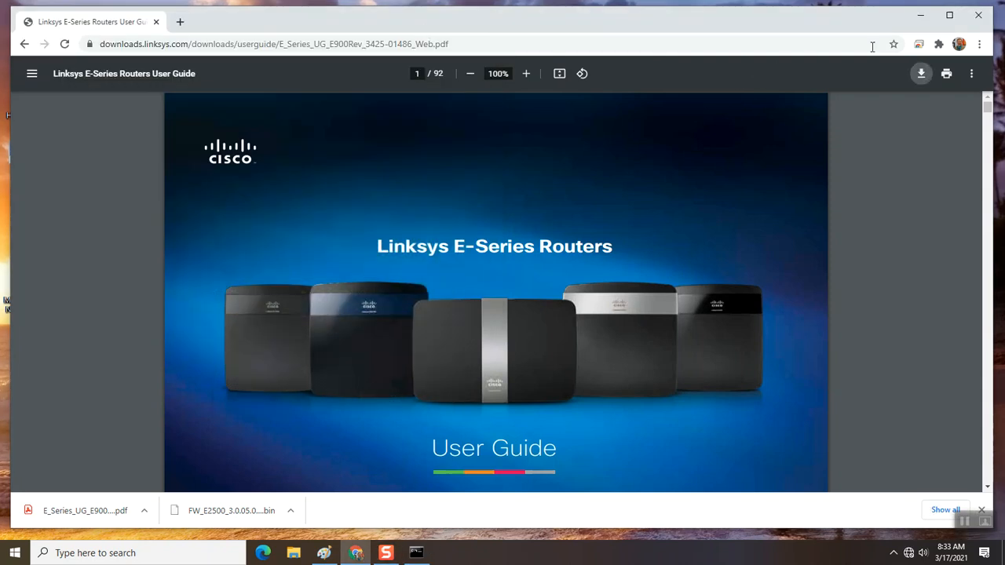
pyautogui.click(758, 44)
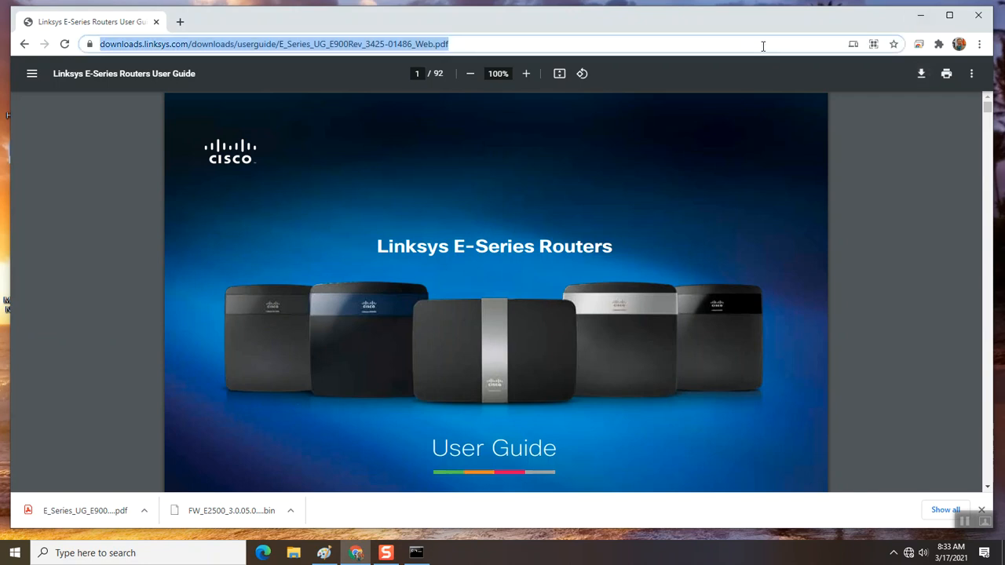
pyautogui.write('19')
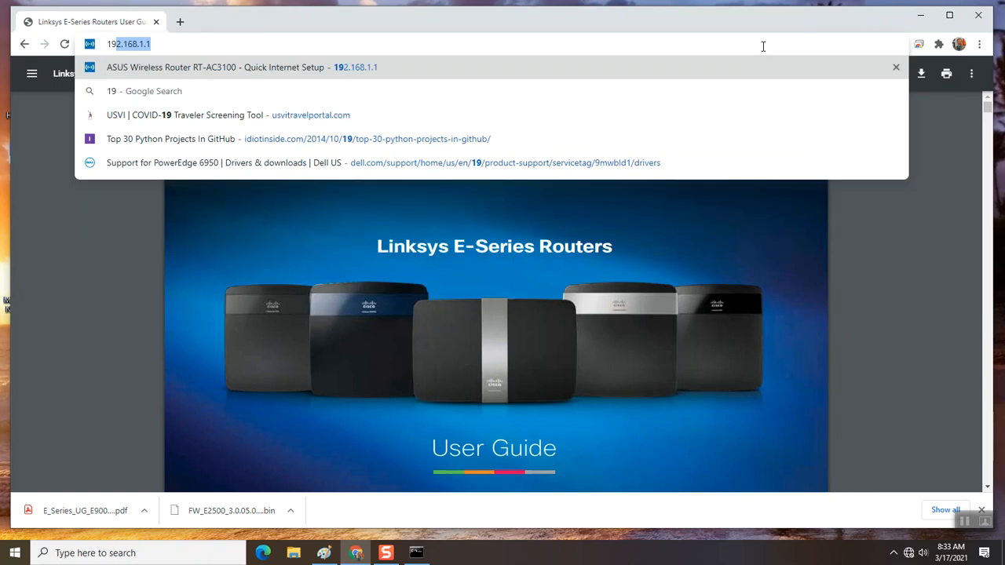
pyautogui.write('2.168.1.1')
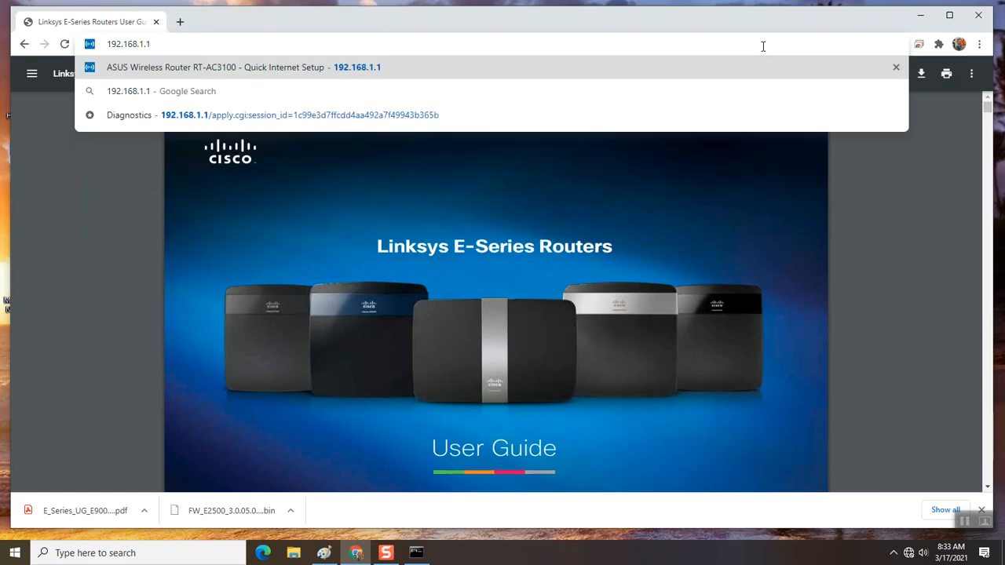
pyautogui.press('Return')
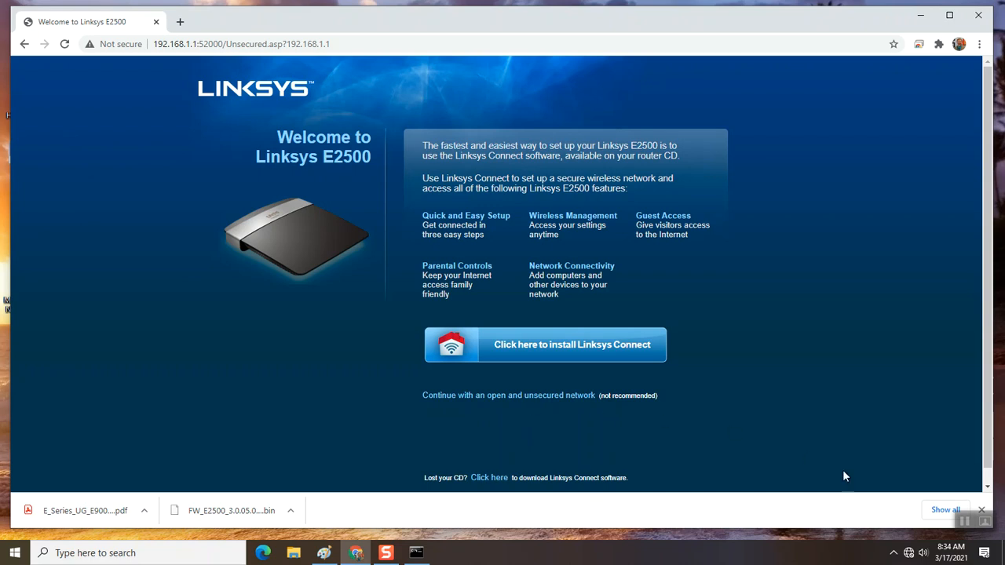
# - Enter the router password on the Router Access page and log in
pyautogui.click(965, 523)
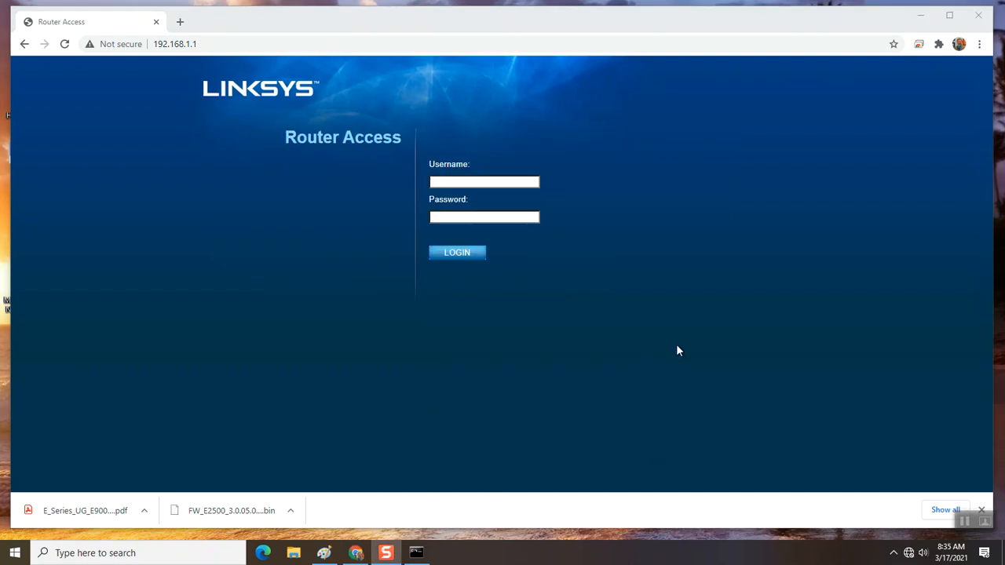
pyautogui.click(449, 217)
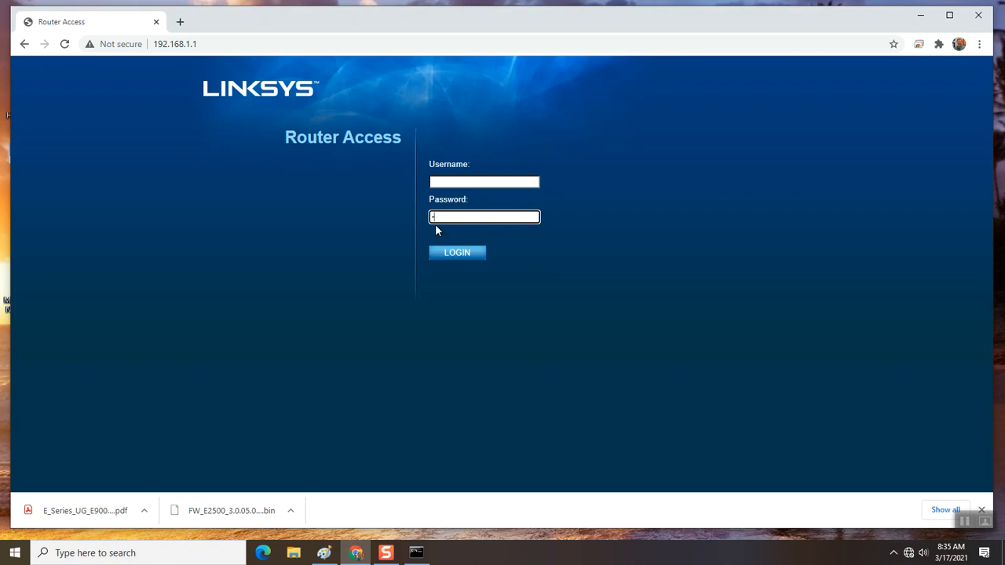
pyautogui.click(459, 260)
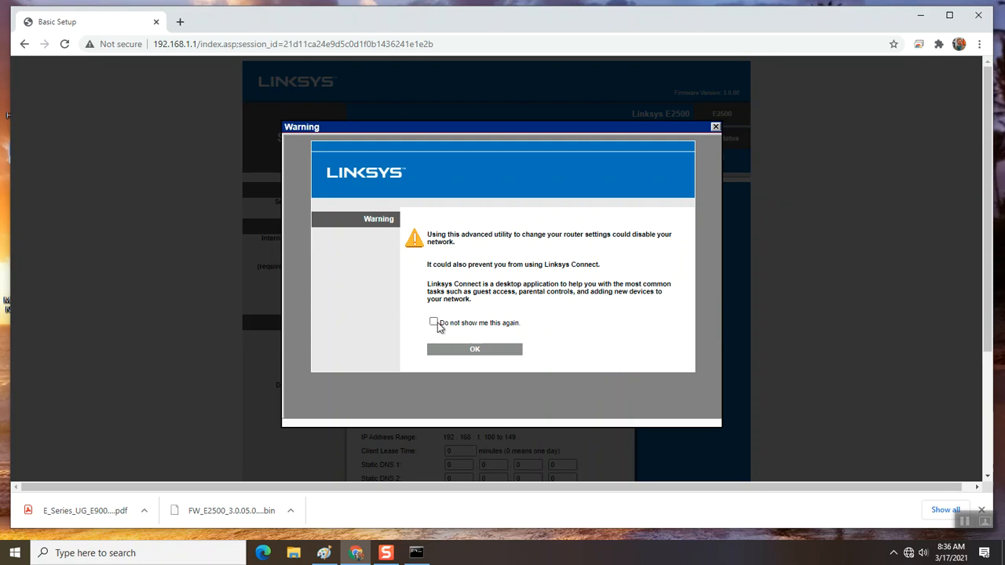
# - Tick 'Do not show me this again', close the warning with OK, and maximize Chrome
pyautogui.click(433, 322)
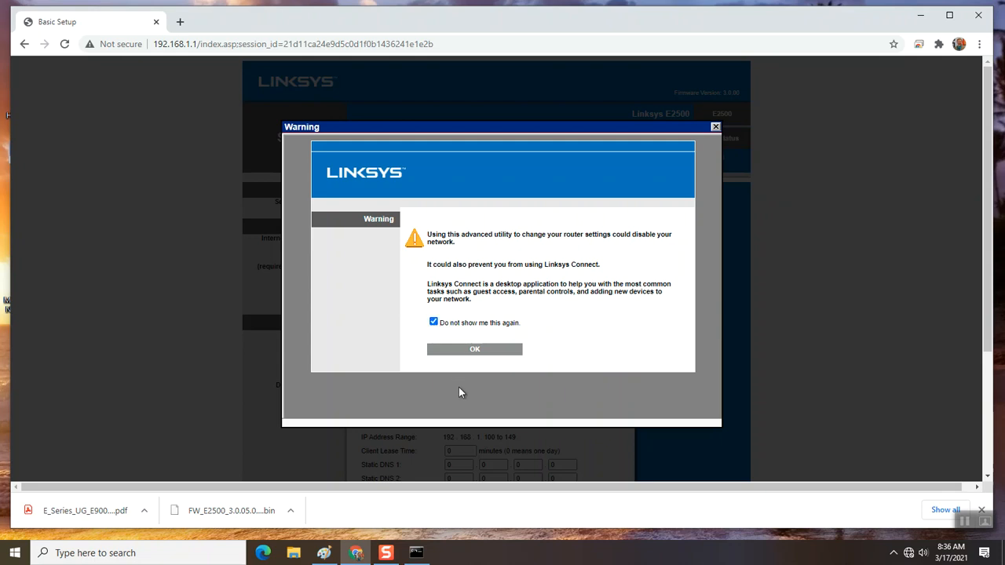
pyautogui.click(475, 351)
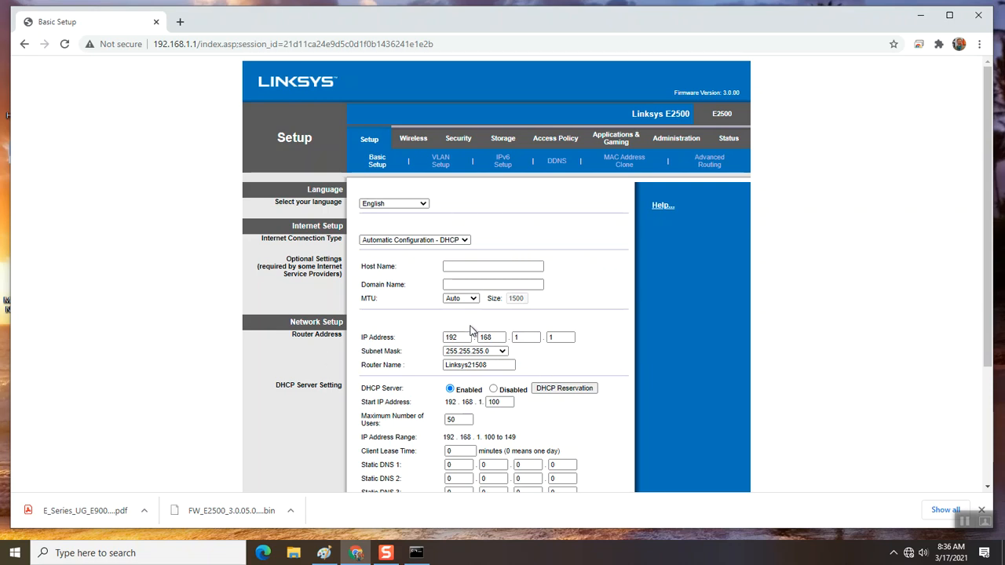
pyautogui.click(950, 15)
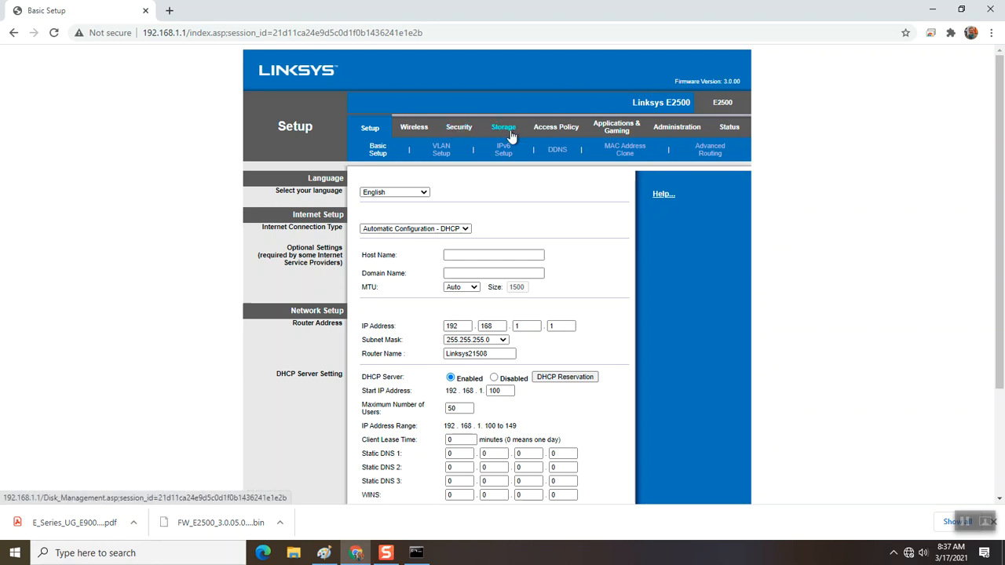
# - On Administration > Management, enter and confirm a new router password and tick HTTPS access
pyautogui.click(665, 133)
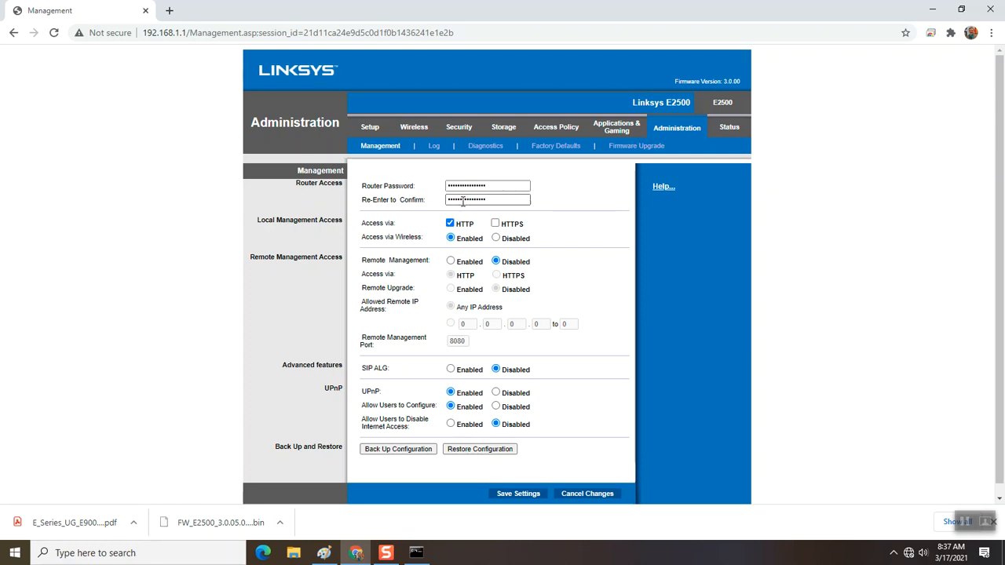
pyautogui.click(494, 186)
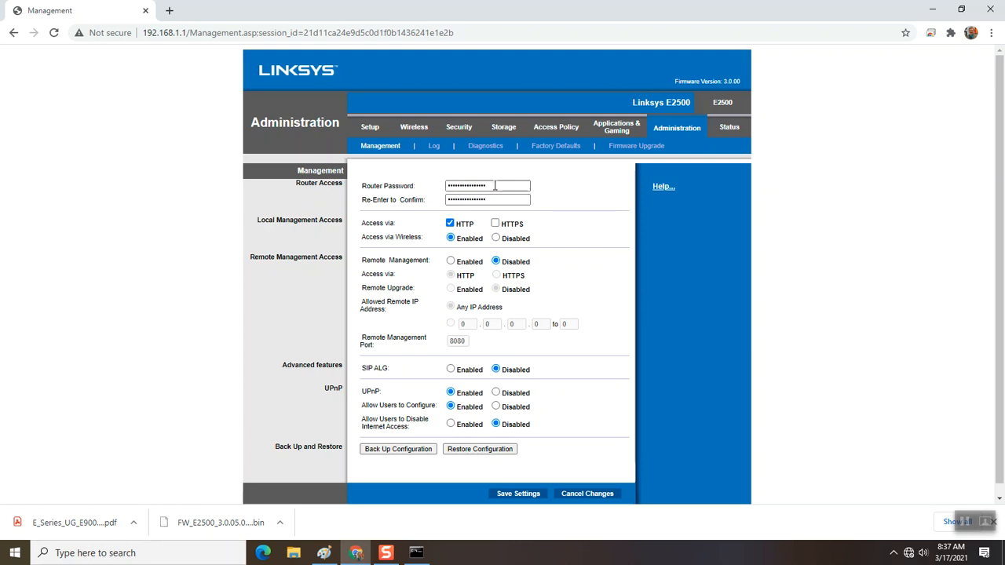
pyautogui.doubleClick(495, 186)
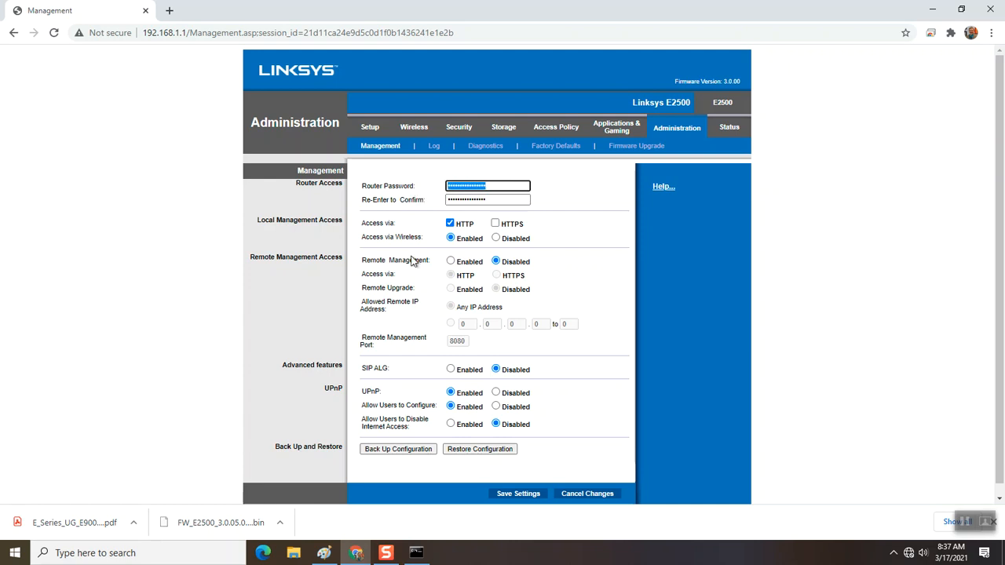
pyautogui.write('a')
pyautogui.press('Tab')
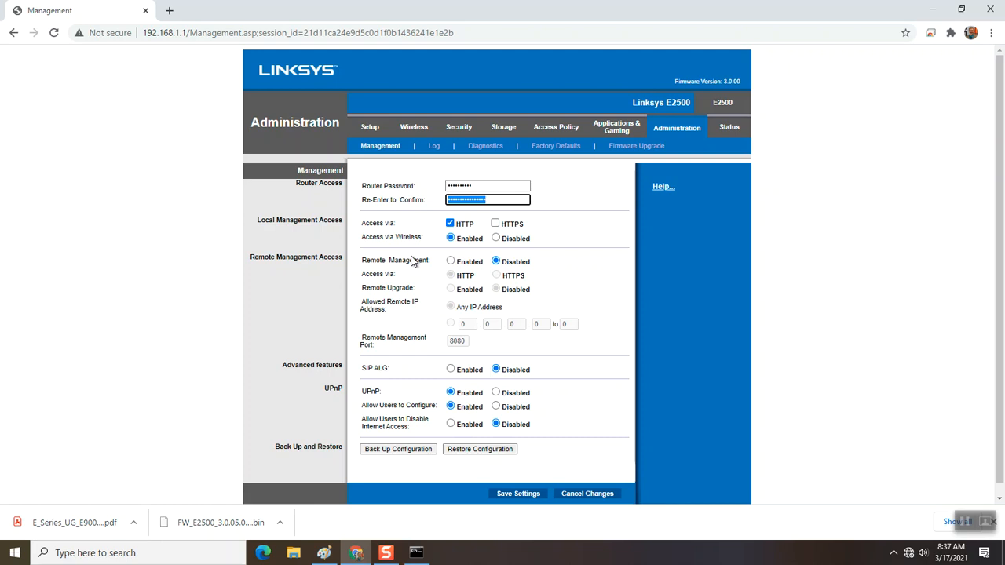
pyautogui.write('aa')
pyautogui.click(495, 223)
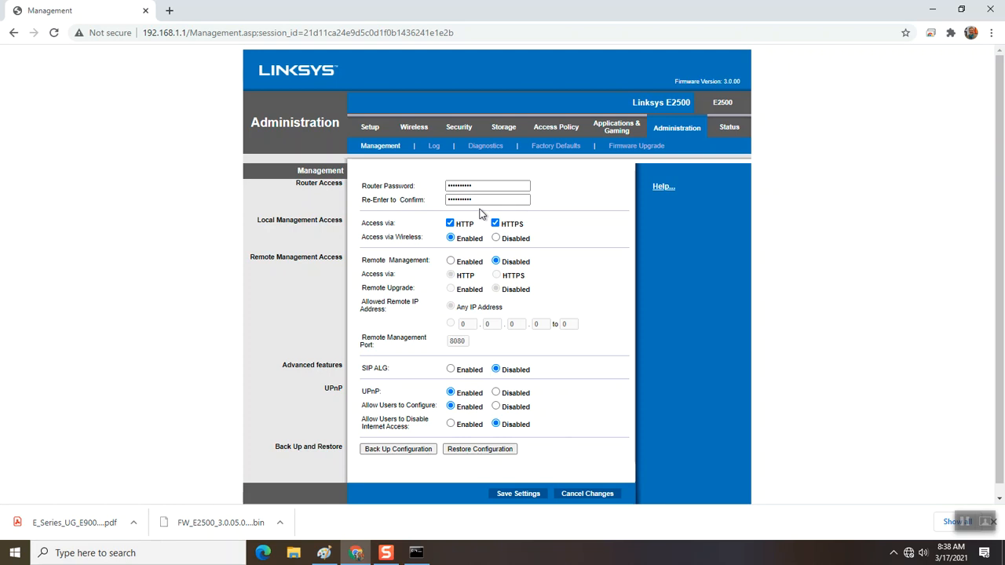
# - Save the management settings, continue, and log back in with the router password
pyautogui.click(538, 493)
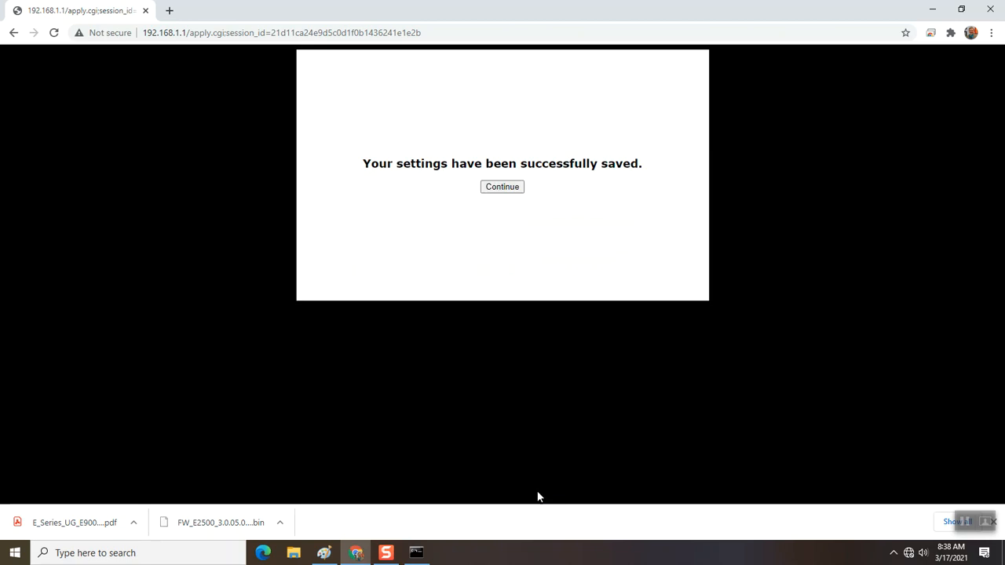
pyautogui.click(497, 188)
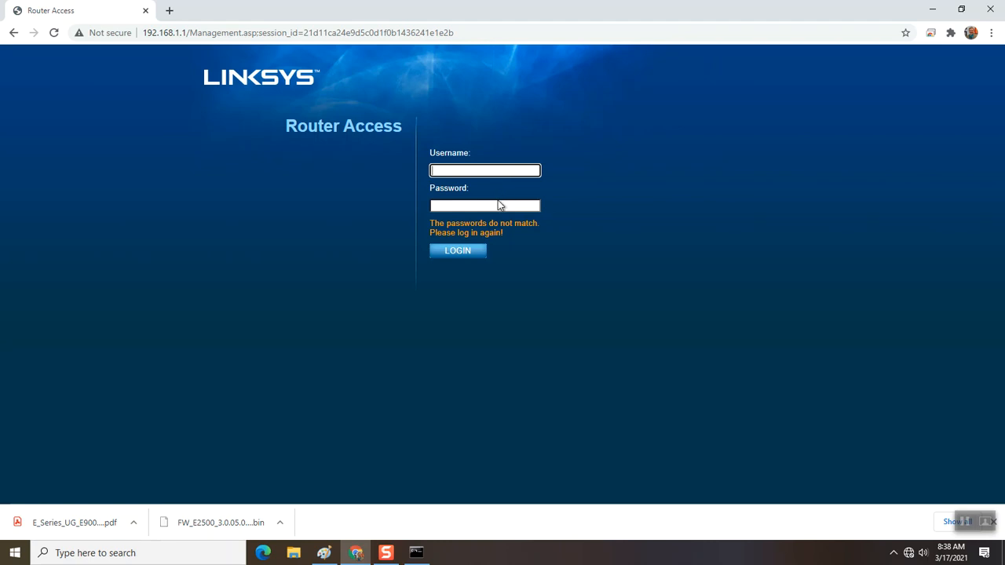
pyautogui.click(494, 206)
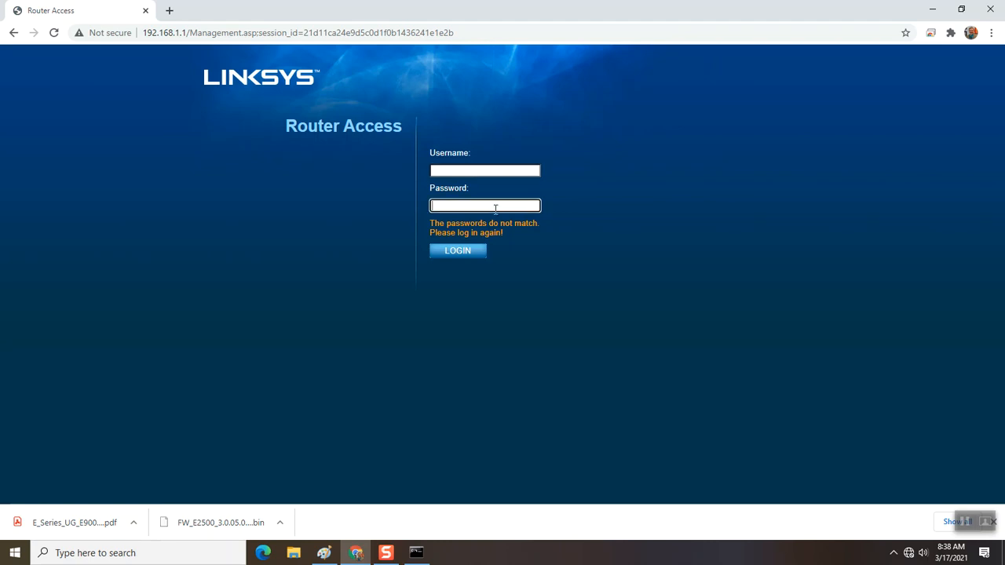
pyautogui.write('adminadmi')
pyautogui.click(462, 253)
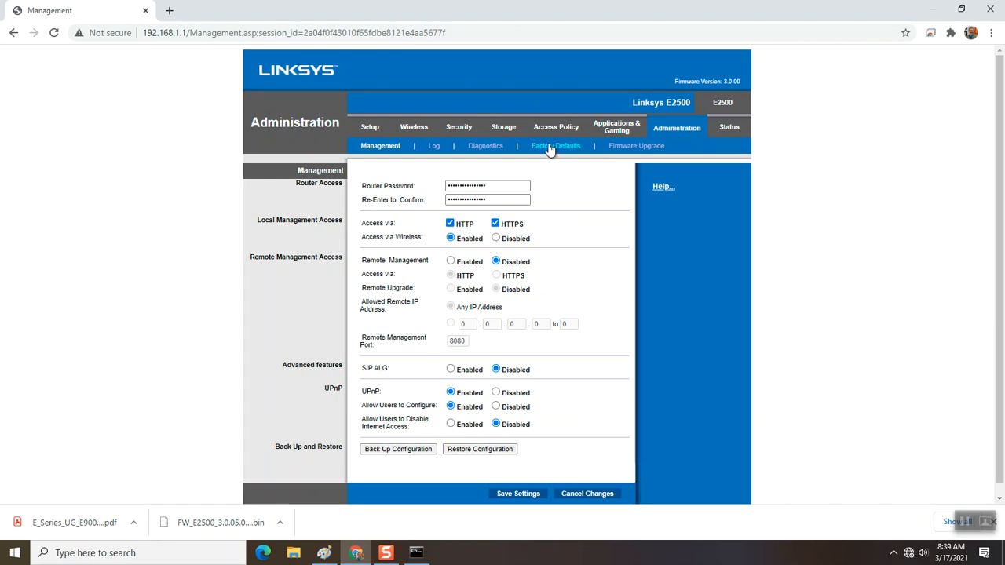
# - Open the Firmware Upgrade page under Administration, showing current firmware 3.0.00
pyautogui.click(618, 150)
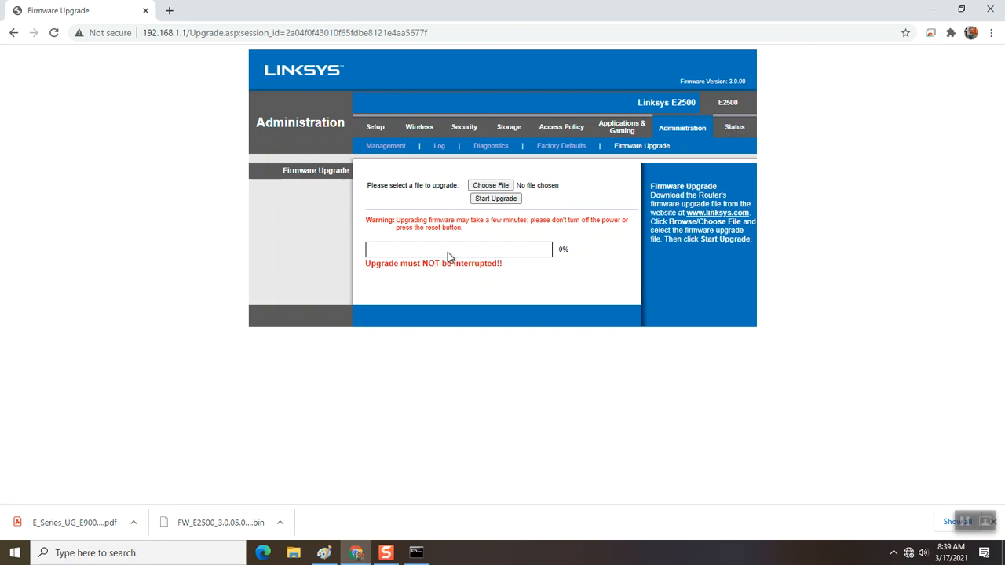
pyautogui.click(381, 149)
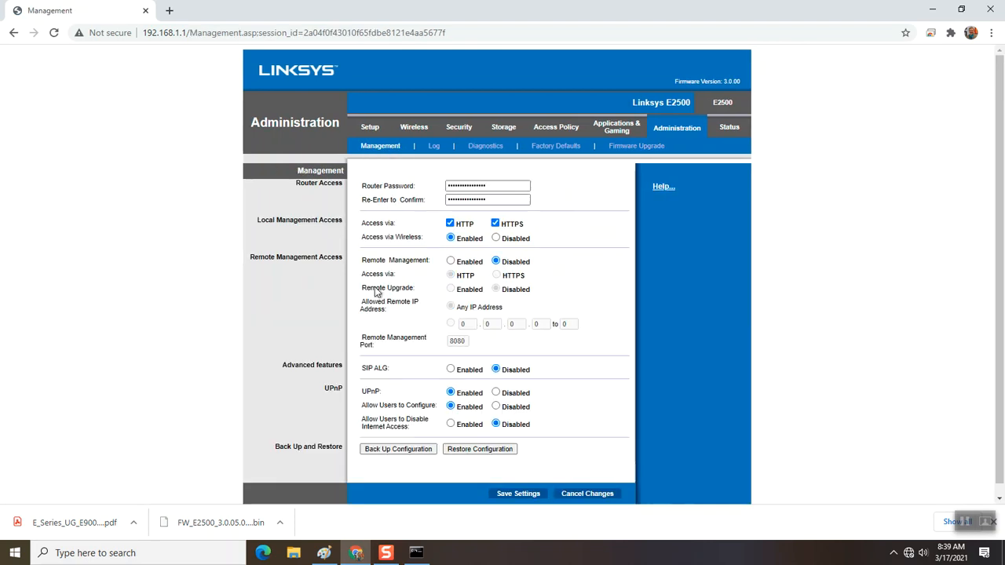
pyautogui.scroll(-1, 369, 299)
pyautogui.scroll(2, 363, 296)
pyautogui.click(369, 128)
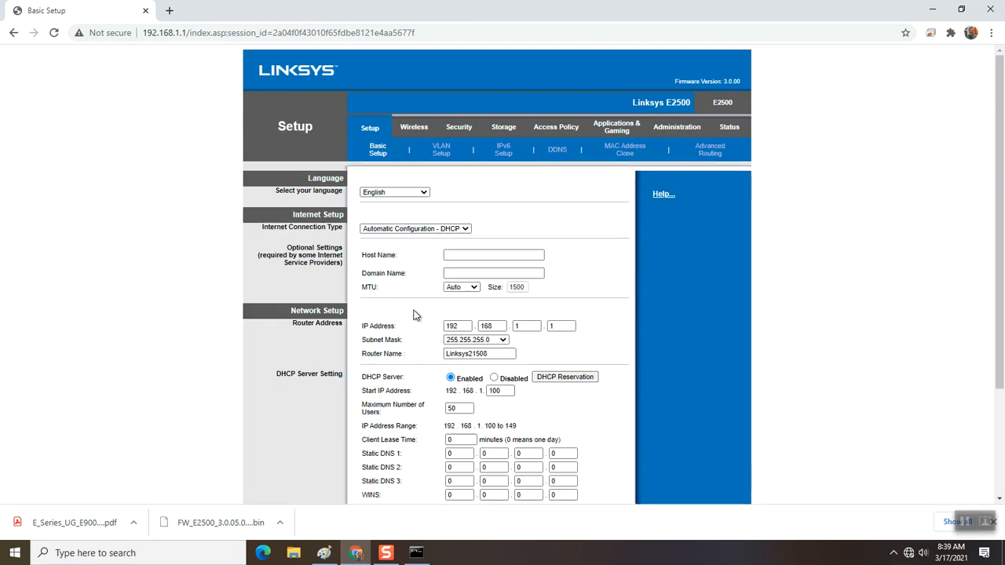
pyautogui.scroll(-3, 431, 270)
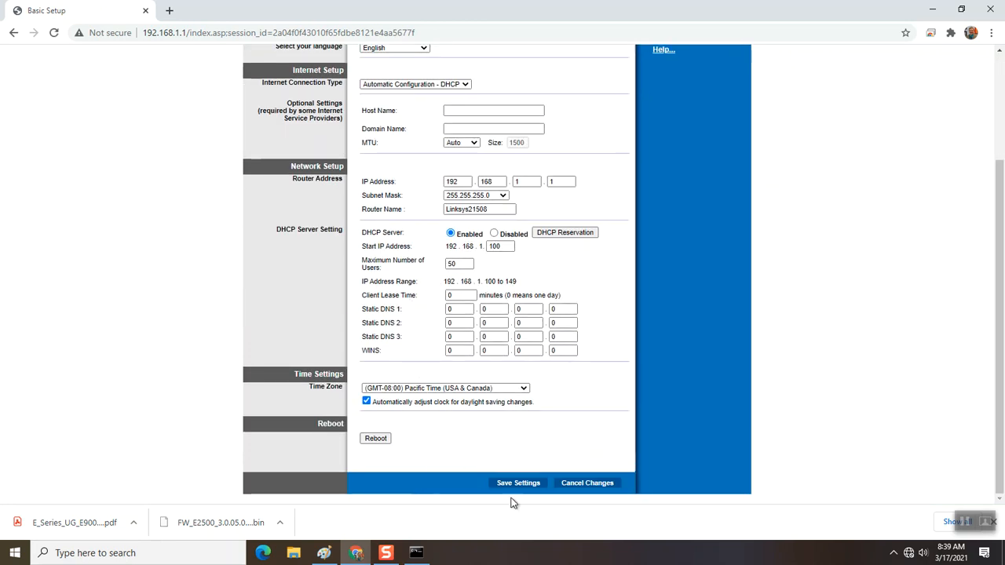
pyautogui.scroll(3, 557, 453)
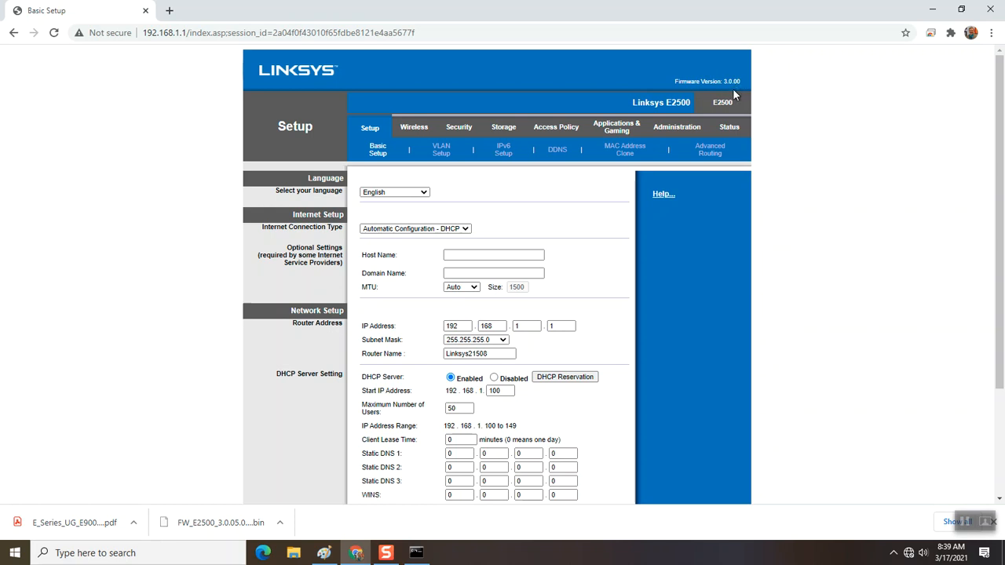
pyautogui.click(680, 127)
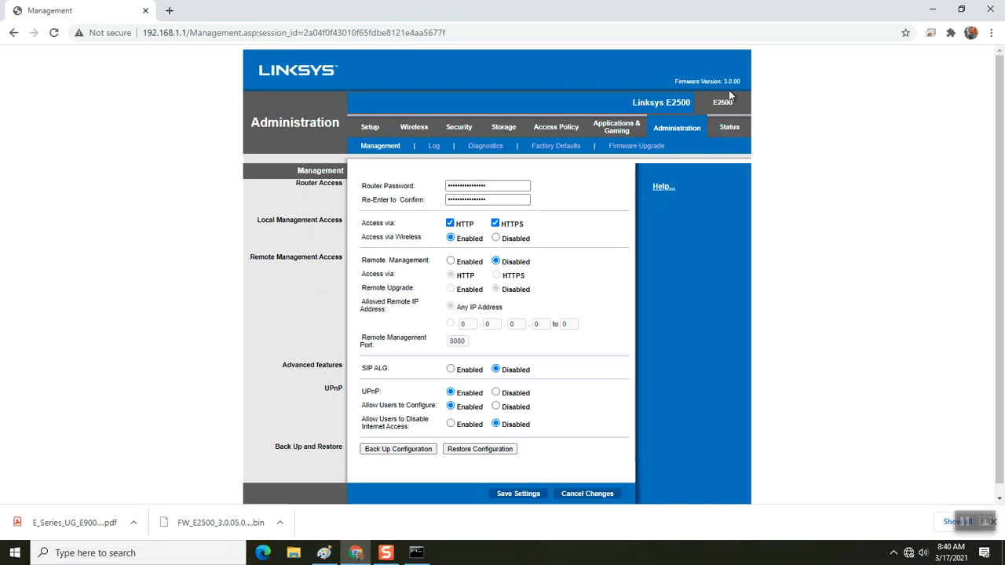
pyautogui.click(728, 132)
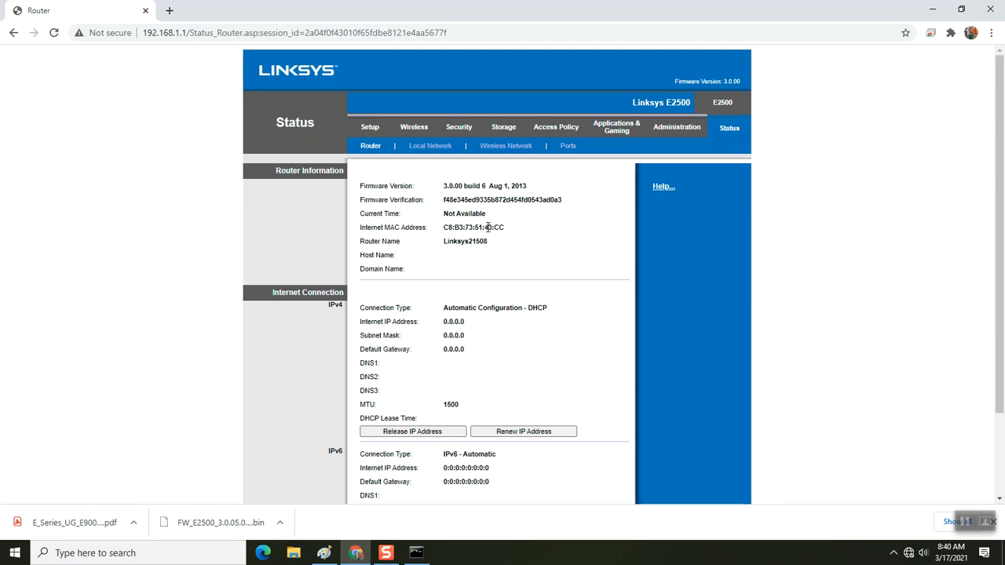
pyautogui.click(675, 129)
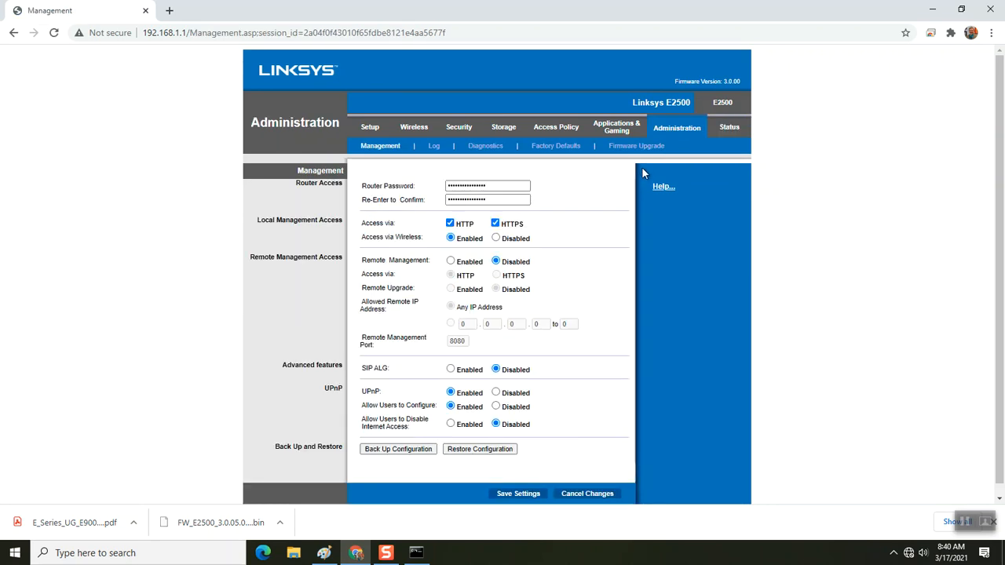
# - Choose FW_E2500_3.0.05.002_20180914.bin from Downloads as the firmware file and start the upgrade
pyautogui.click(636, 146)
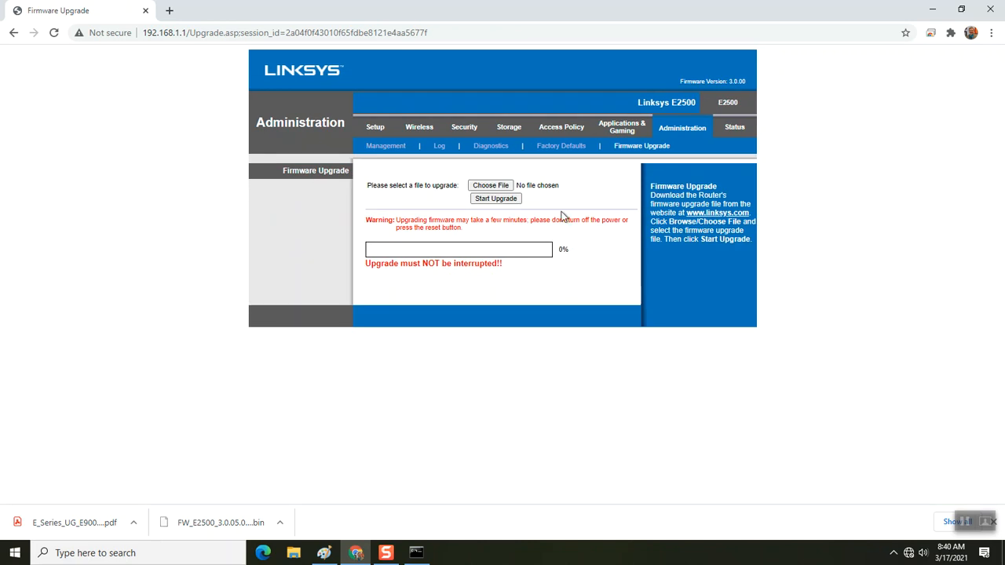
pyautogui.click(490, 183)
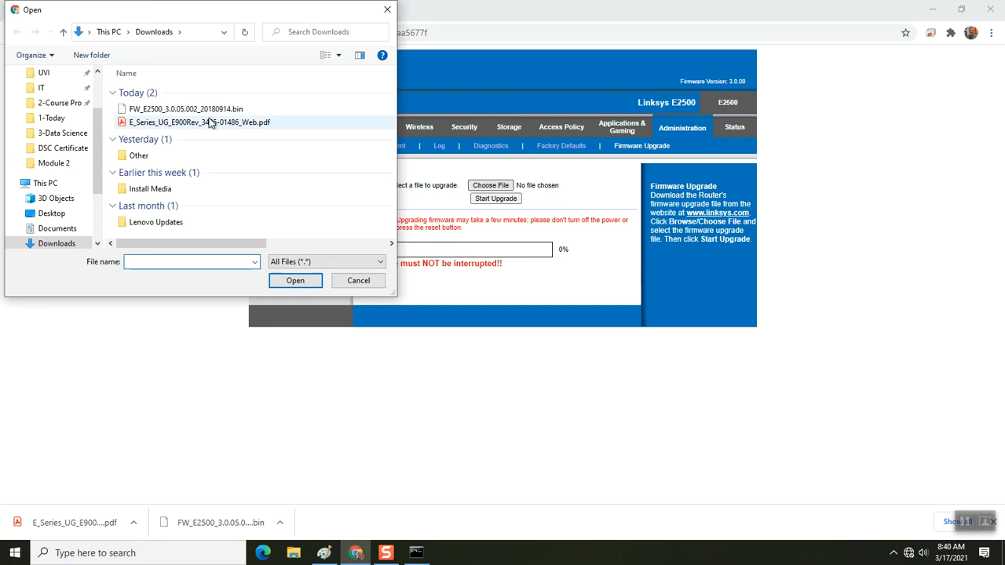
pyautogui.click(217, 110)
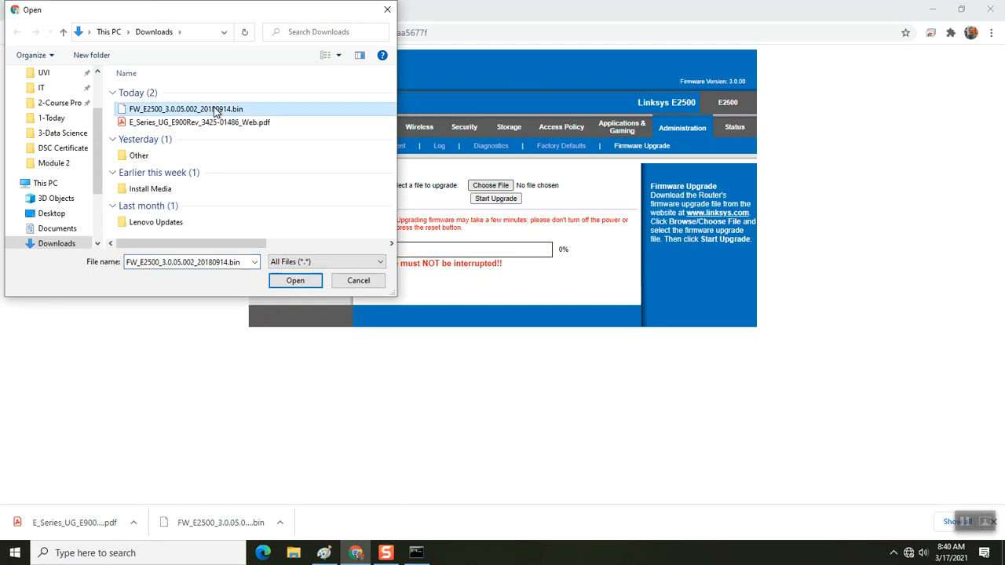
pyautogui.click(281, 281)
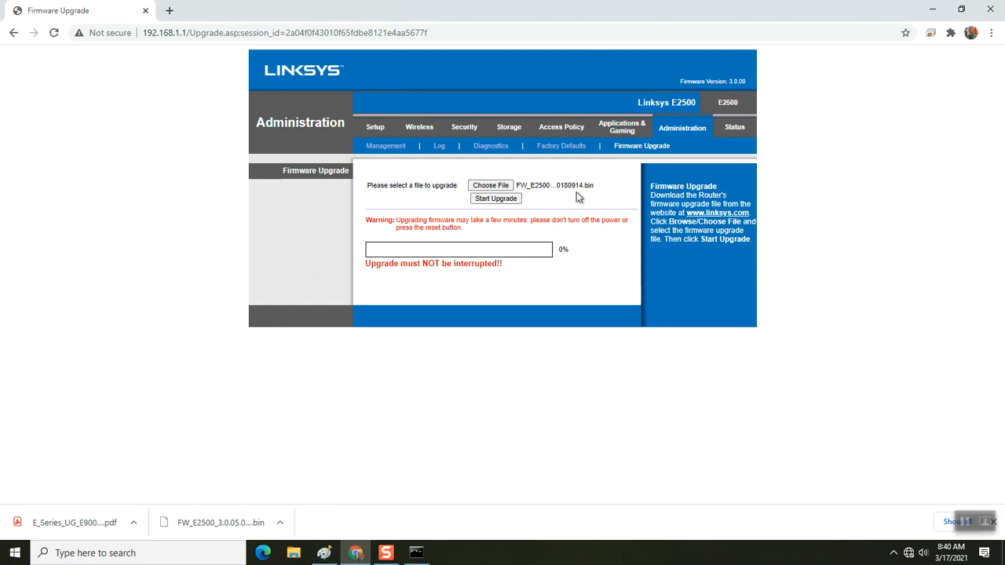
pyautogui.click(505, 201)
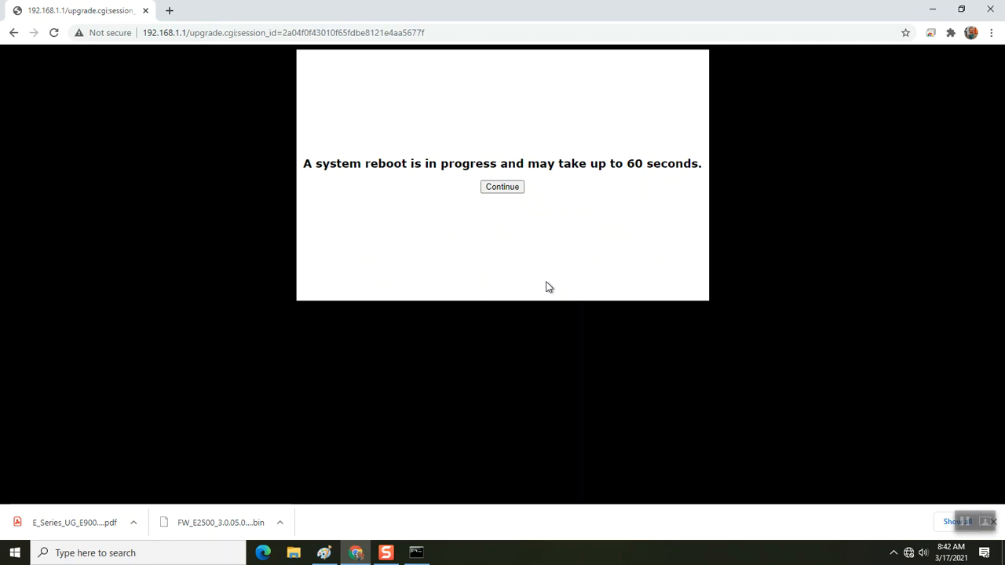
# - Continue past the reboot notice, reaching the router's 404 Page Not Found page
pyautogui.click(502, 187)
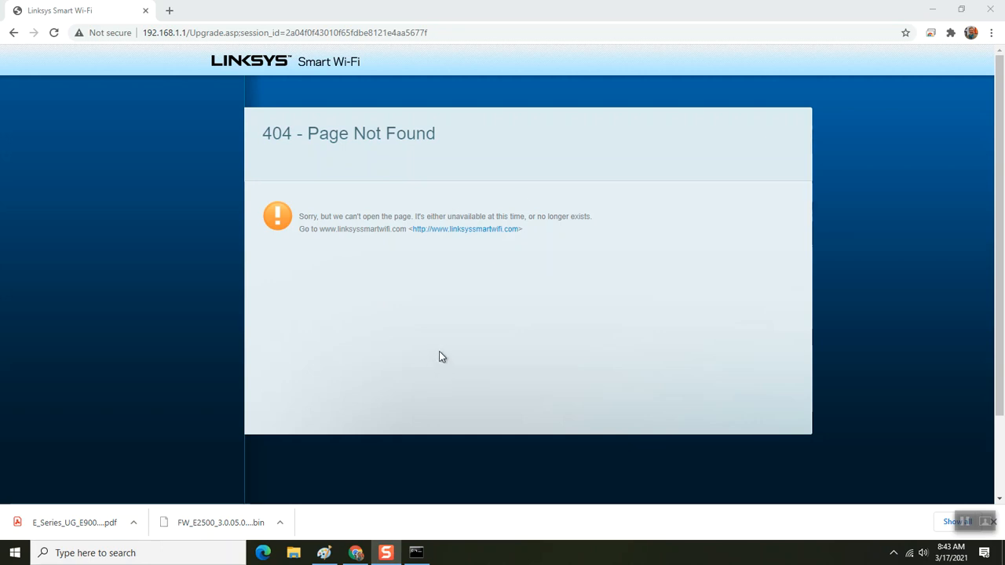
pyautogui.click(453, 33)
# - Replace the address with 192.168.1.1 to reach the Linksys Smart Wi-Fi sign-in page
pyautogui.hotkey('ctrl', 'a')
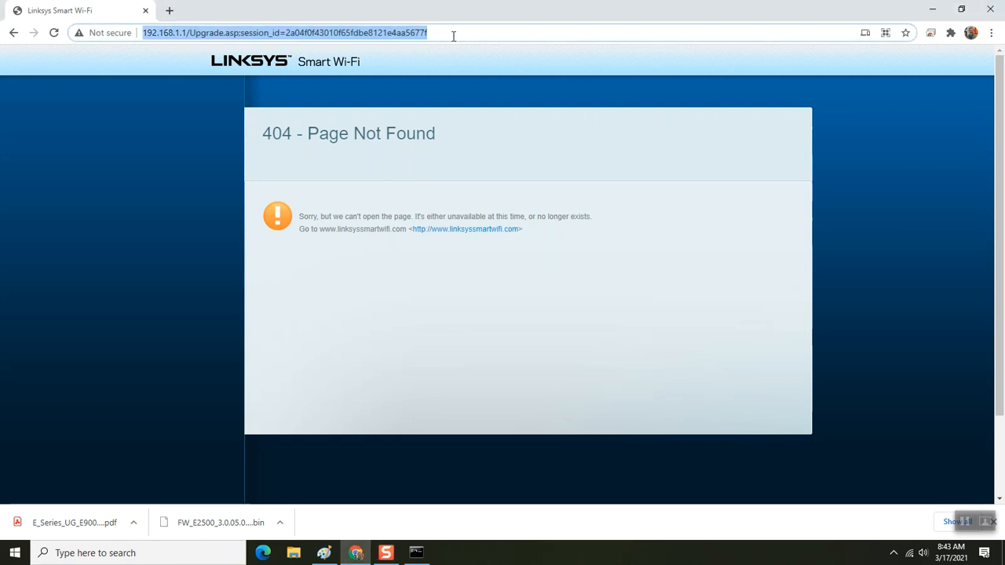
pyautogui.write('19')
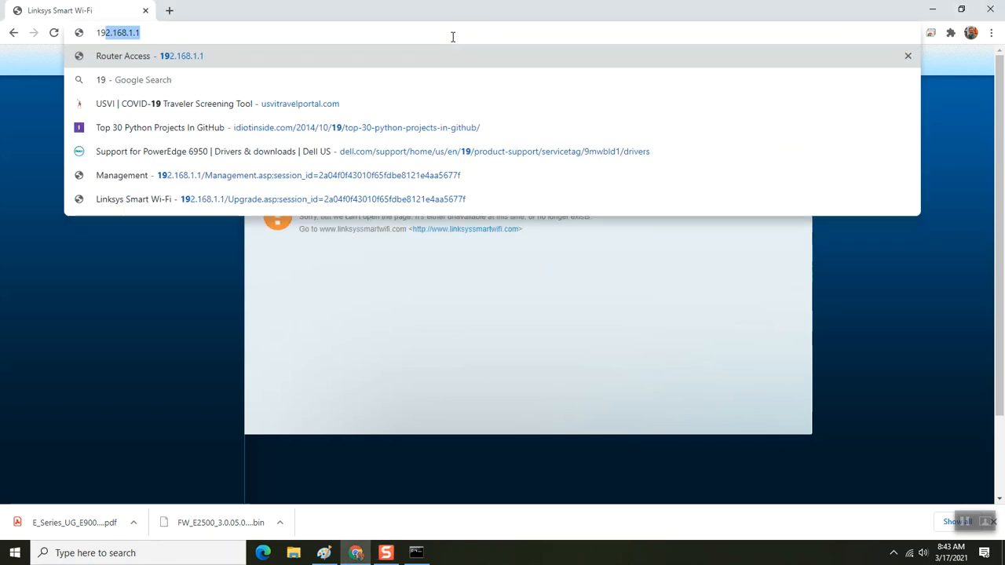
pyautogui.write('2.1')
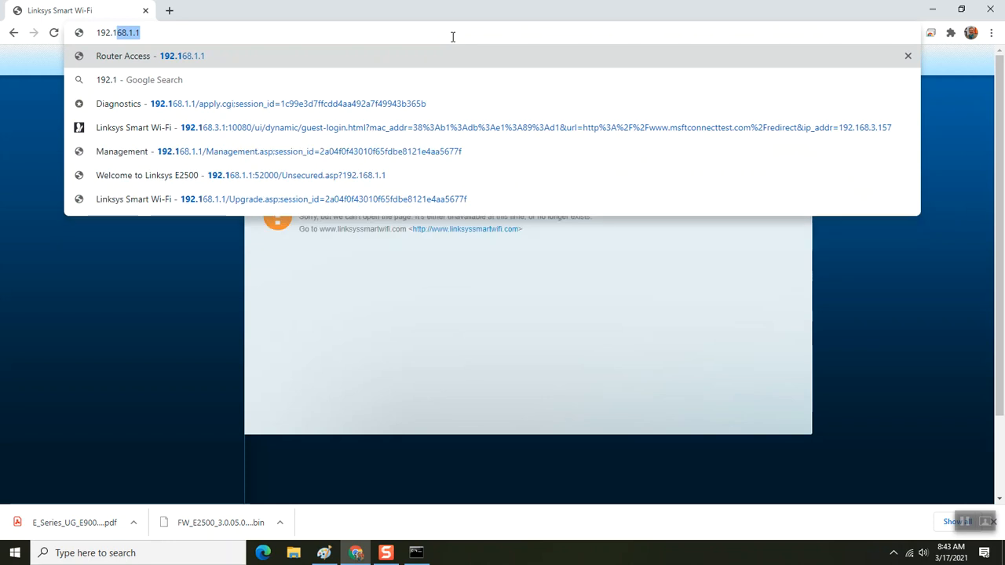
pyautogui.write('68')
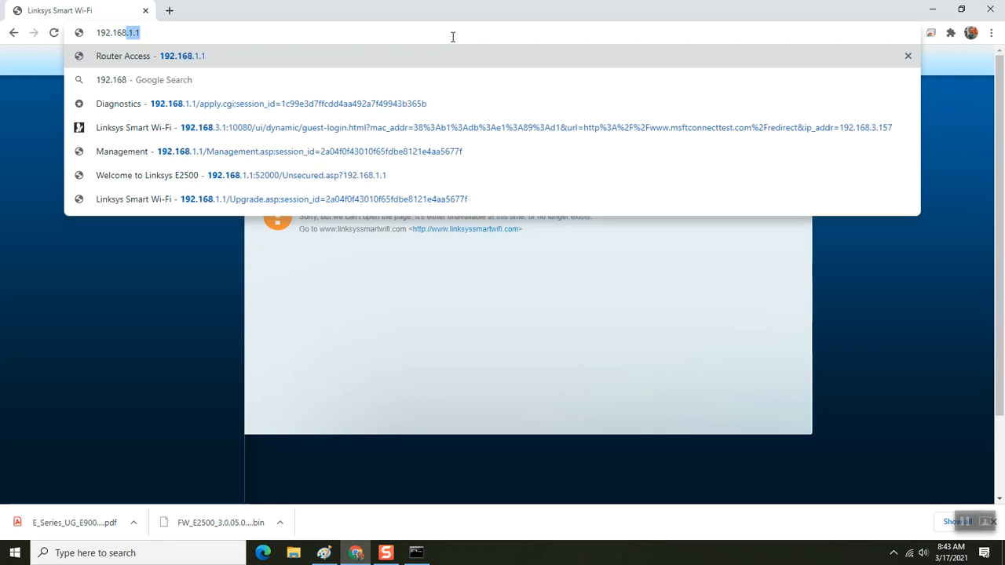
pyautogui.write('.1.1')
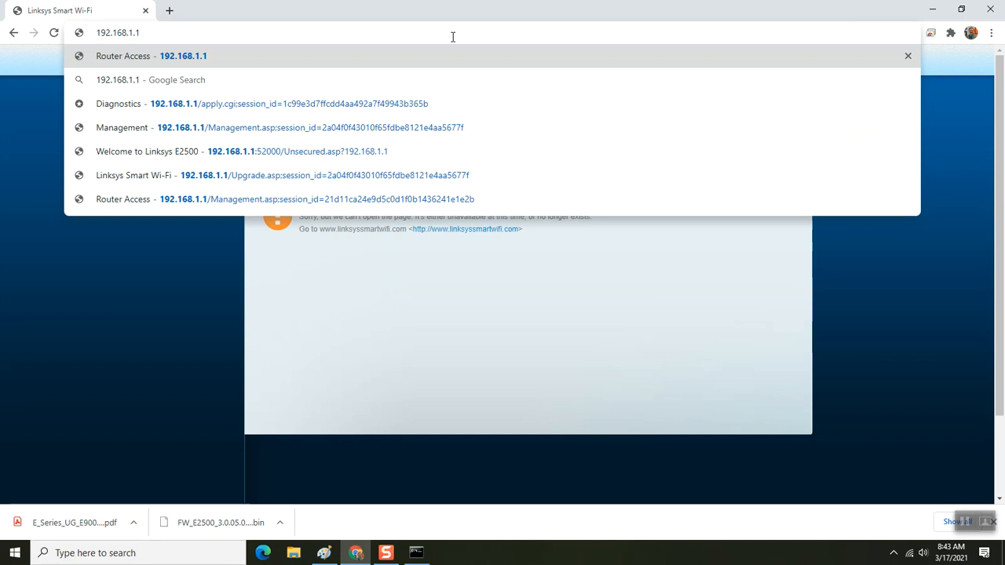
pyautogui.press('Return')
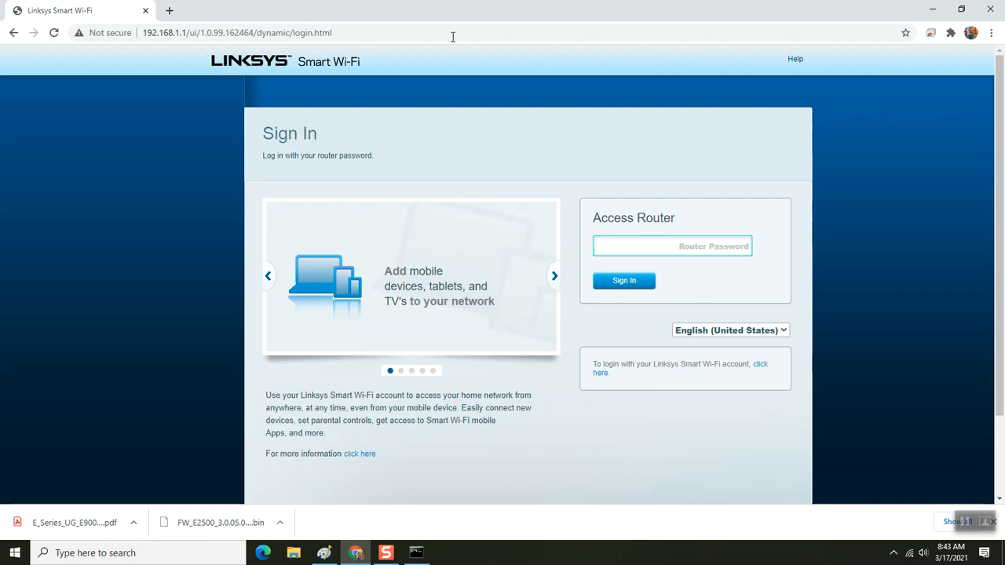
pyautogui.write('•••••••')
pyautogui.press('BackSpace')
pyautogui.press('BackSpace')
pyautogui.press('BackSpace')
pyautogui.press('BackSpace')
pyautogui.press('BackSpace')
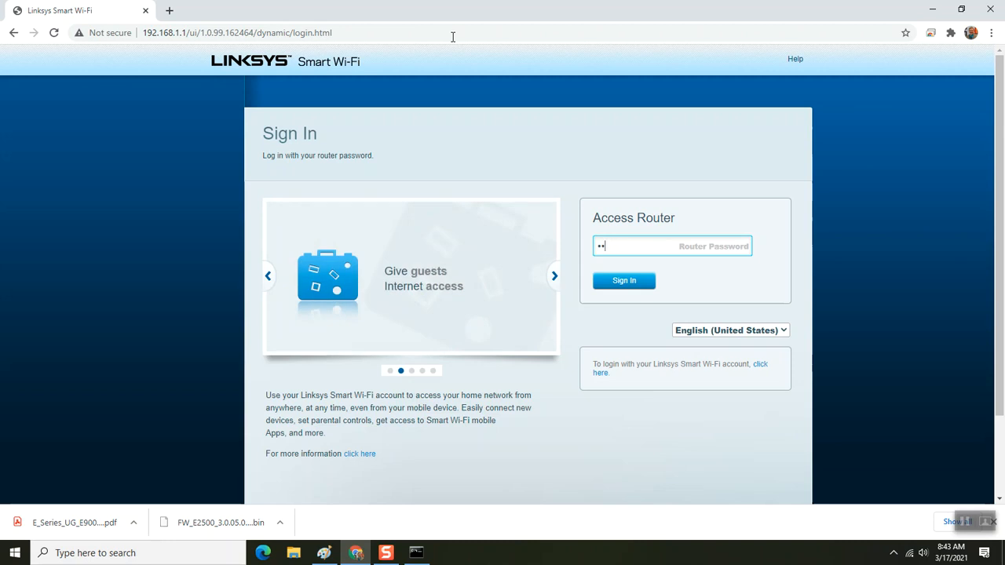
pyautogui.write('••••••••••')
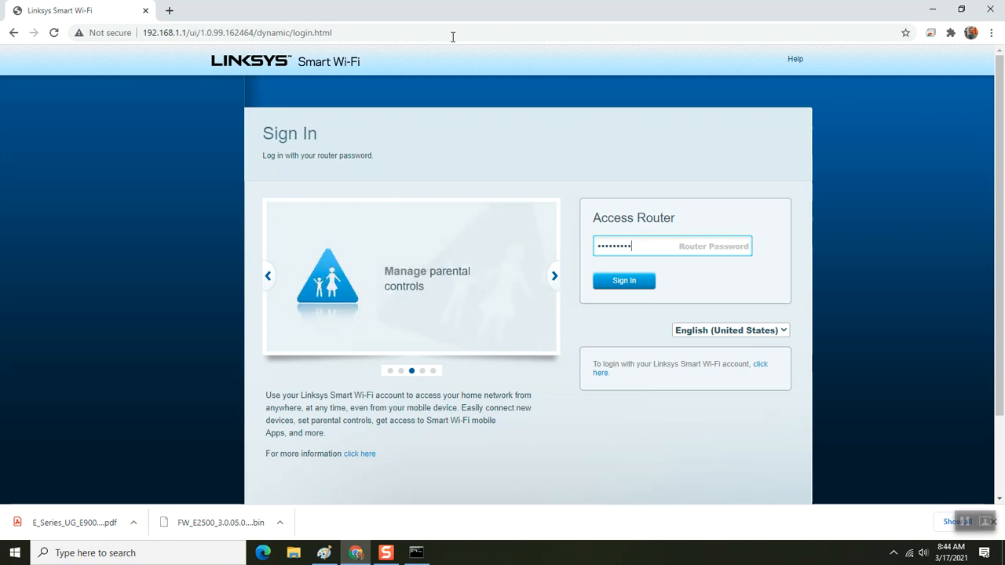
pyautogui.press('Return')
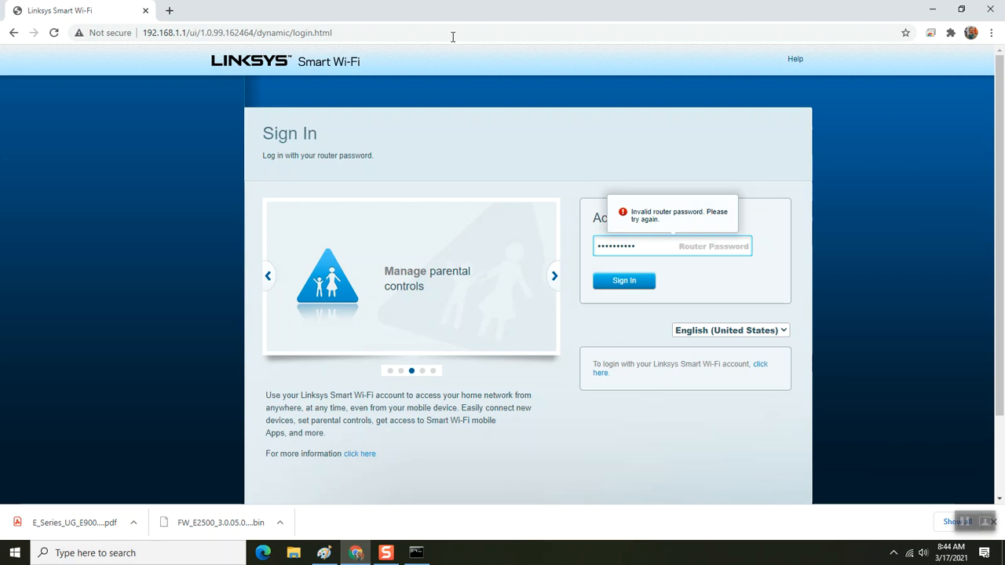
pyautogui.press('BackSpace')
pyautogui.press('BackSpace')
pyautogui.press('BackSpace')
pyautogui.press('BackSpace')
pyautogui.press('BackSpace')
pyautogui.press('BackSpace')
pyautogui.press('BackSpace')
pyautogui.press('BackSpace')
pyautogui.press('BackSpace')
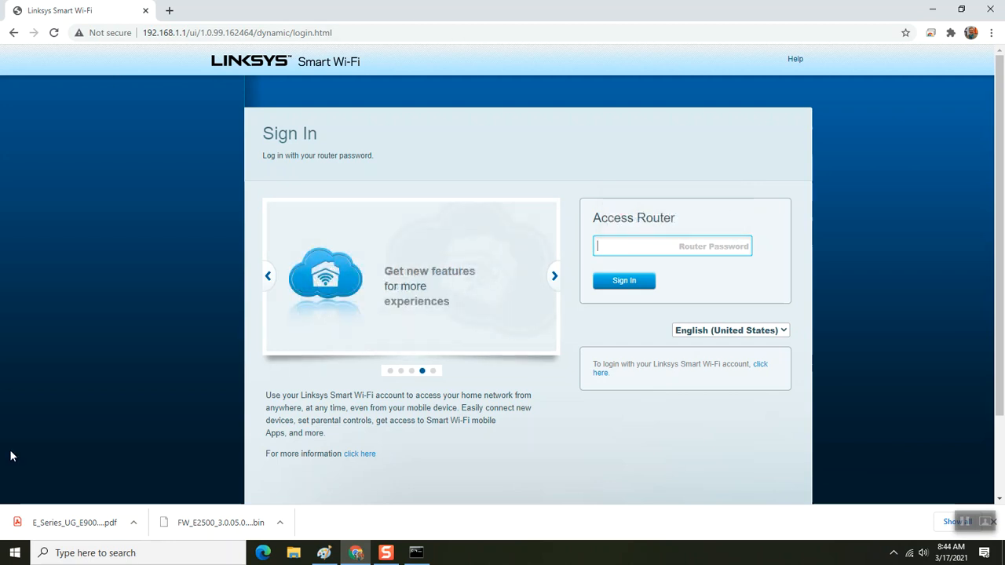
# - Launch Notepad from the Start menu and test the keyboard by typing and undoing 'Z' twice
pyautogui.click(15, 553)
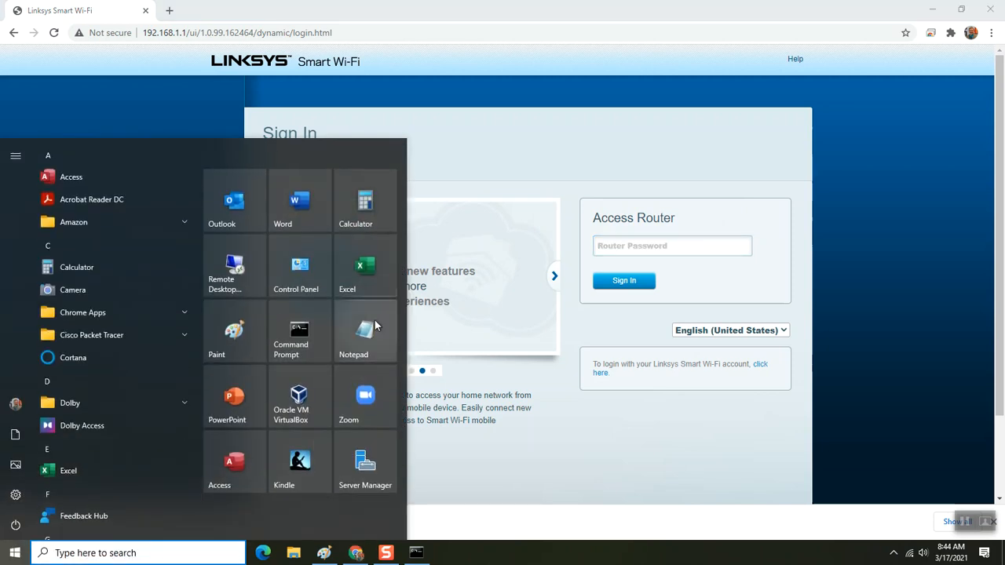
pyautogui.click(365, 337)
pyautogui.write('Z')
pyautogui.hotkey('ctrl', 'z')
pyautogui.write('Z')
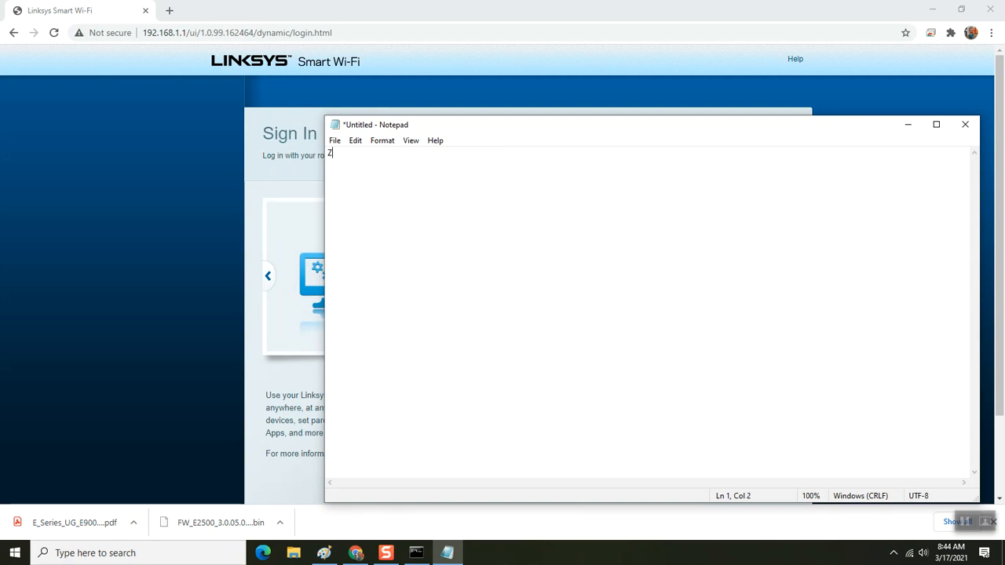
pyautogui.hotkey('ctrl', 'z')
# - Close Notepad and enter the router password in the Linksys Smart Wi-Fi password field
pyautogui.click(965, 124)
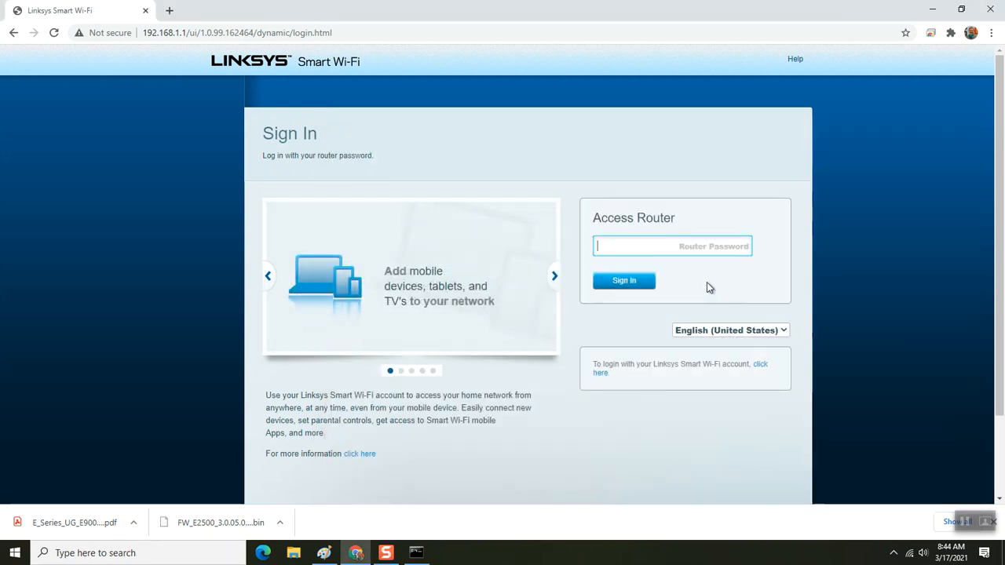
pyautogui.write('••••••')
pyautogui.write('••••')
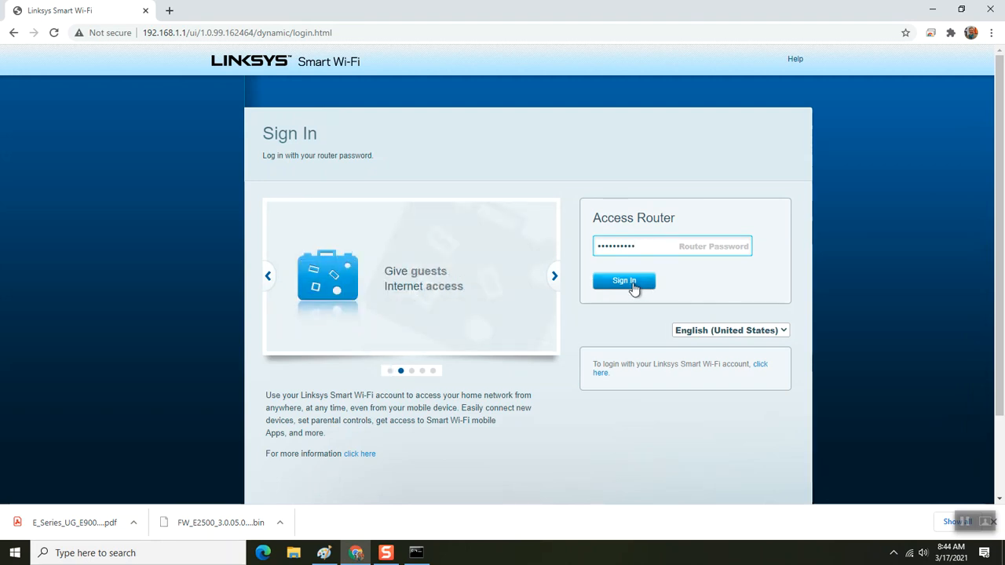
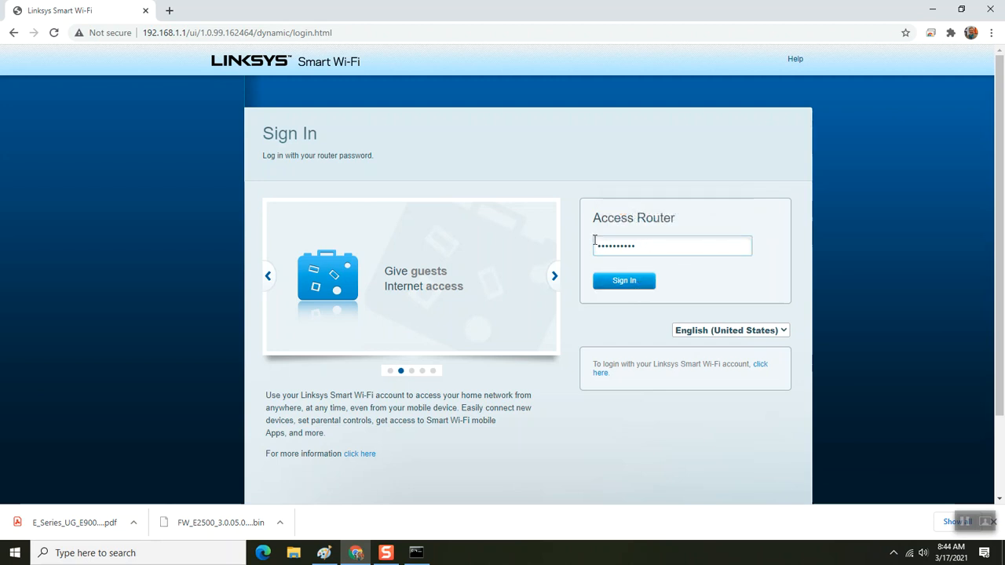
# - Replace the rejected entry in the Router Password field with a different router password
pyautogui.moveTo(638, 248); pyautogui.dragTo(572, 251)
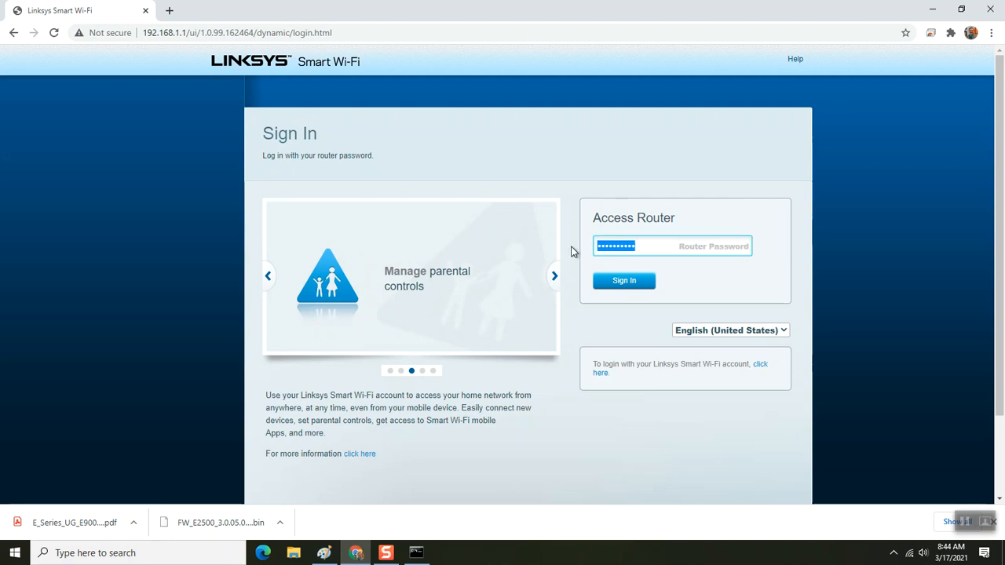
pyautogui.write('admin')
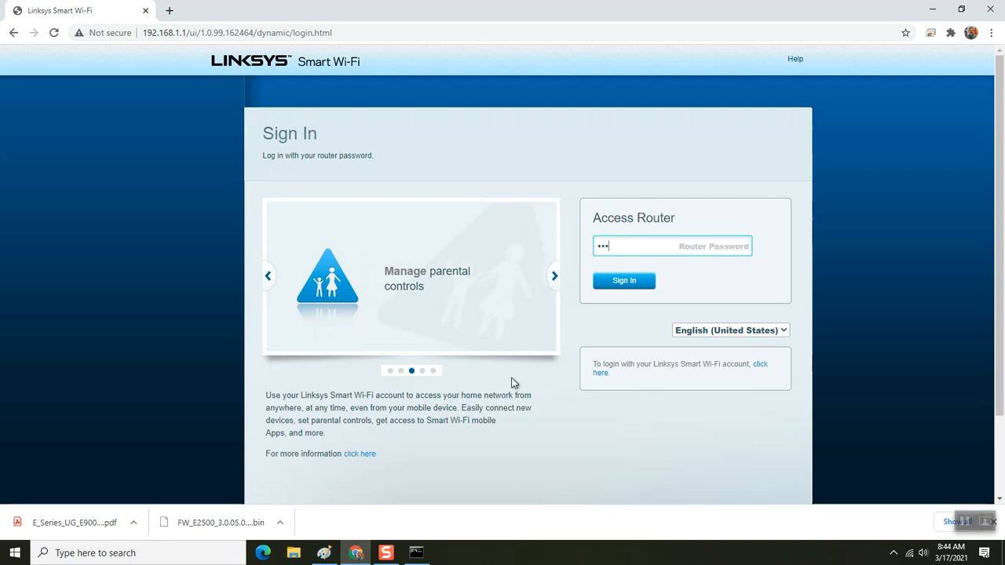
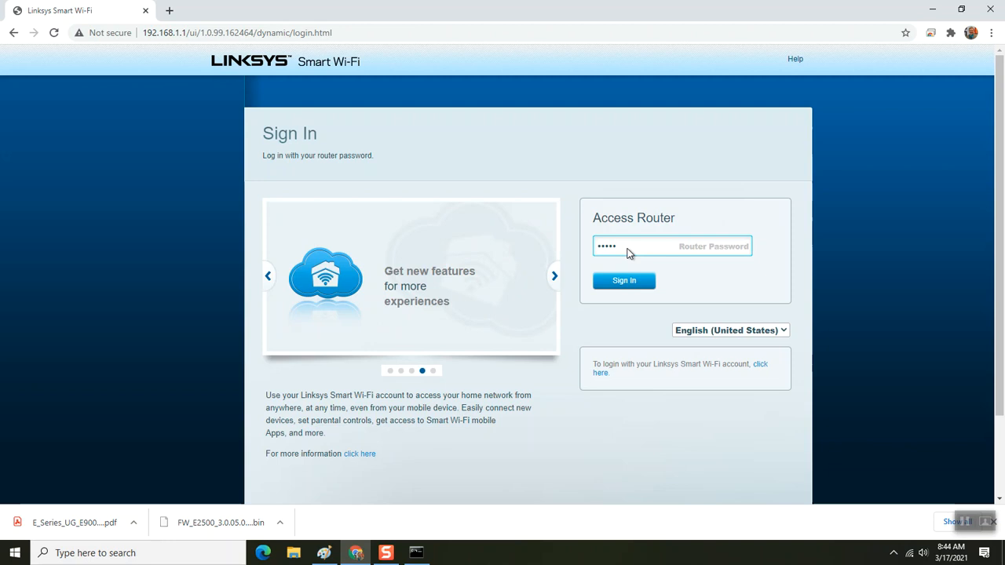
# - Submit the new router password for sign-in, then return to the password field after it's rejected as invalid
pyautogui.click(538, 258)
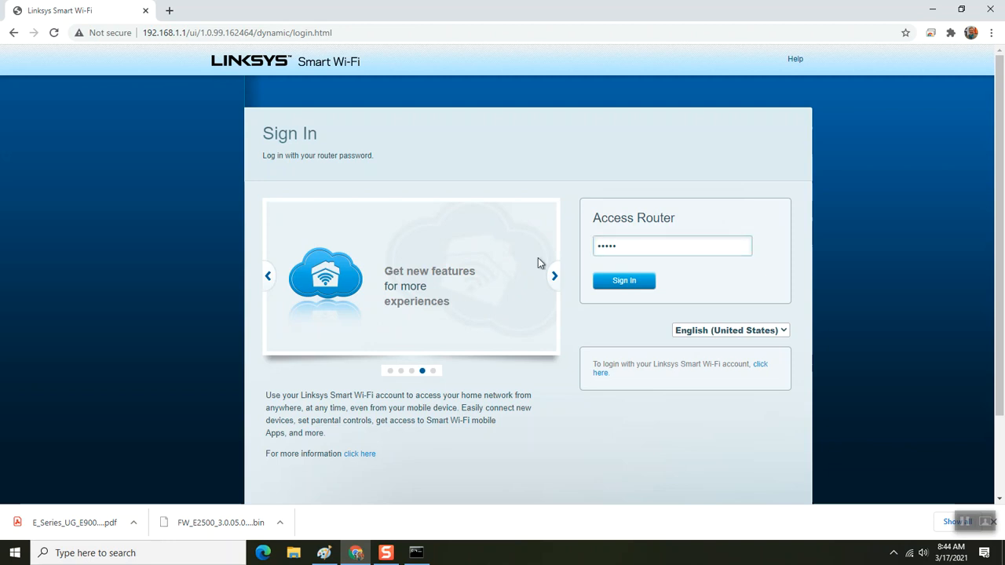
pyautogui.click(632, 246)
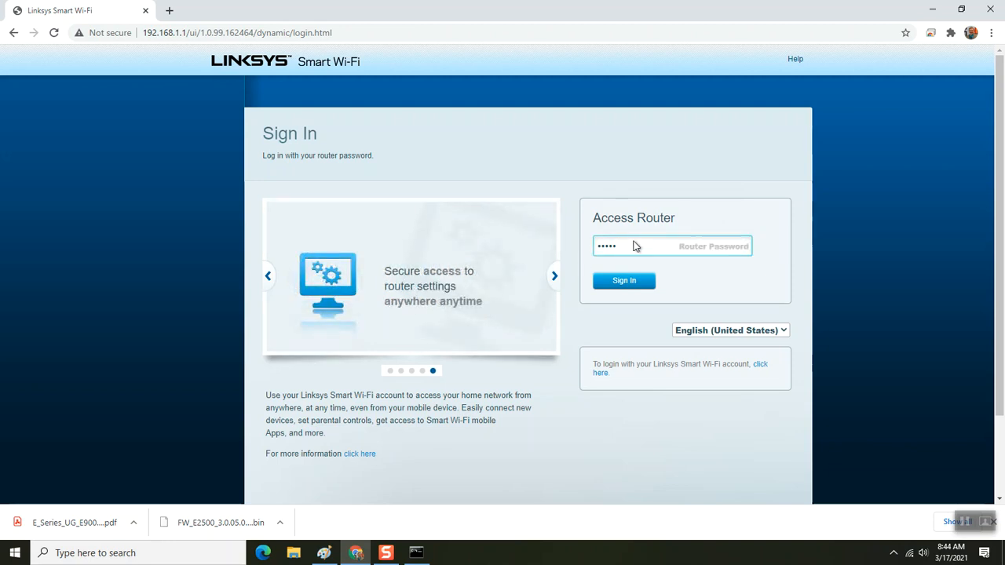
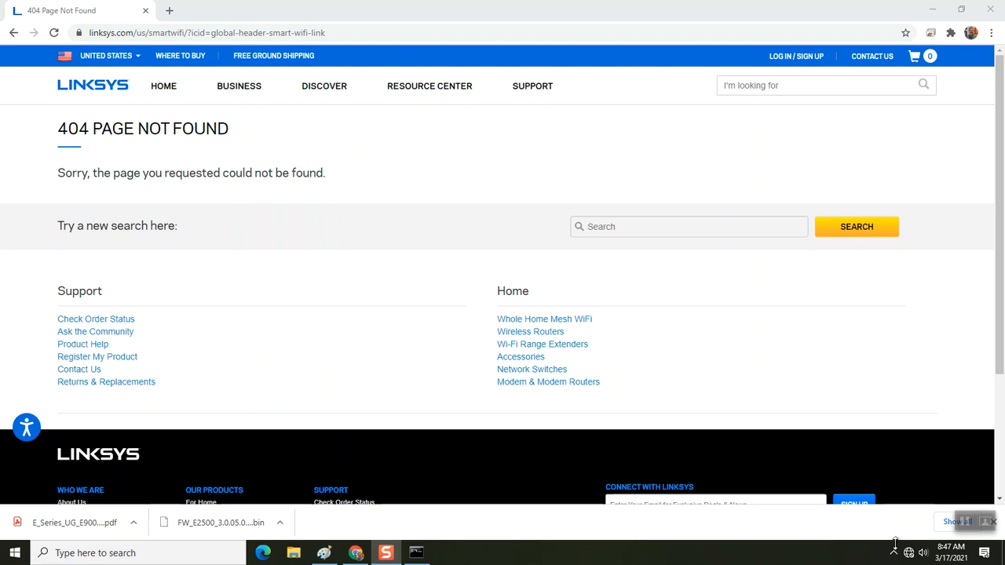
# - Confirm the Wi-Fi is on Linksys21508, then load the router login page at 192.168.1.1 in Chrome
pyautogui.moveTo(908, 555)
pyautogui.click(908, 553)
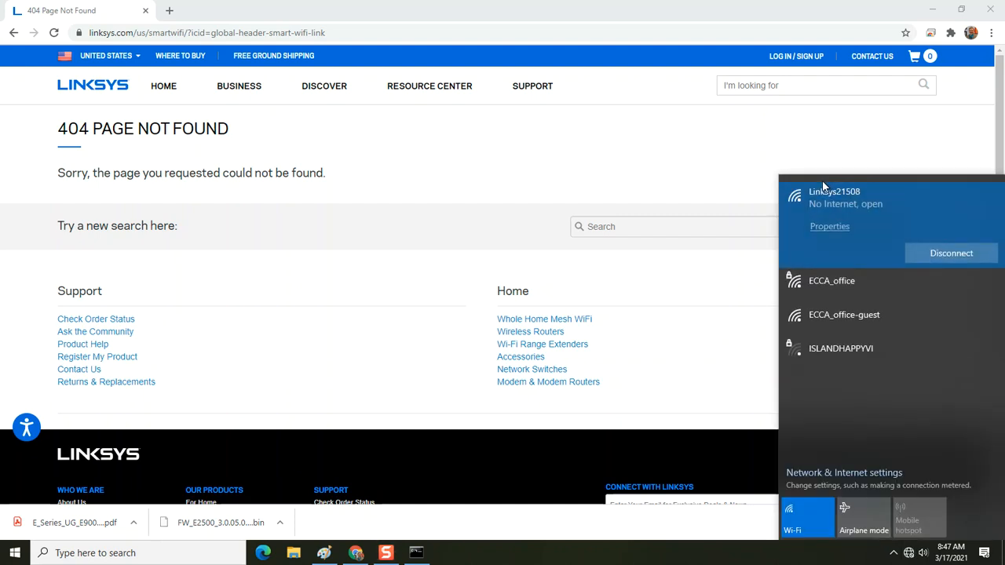
pyautogui.click(345, 34)
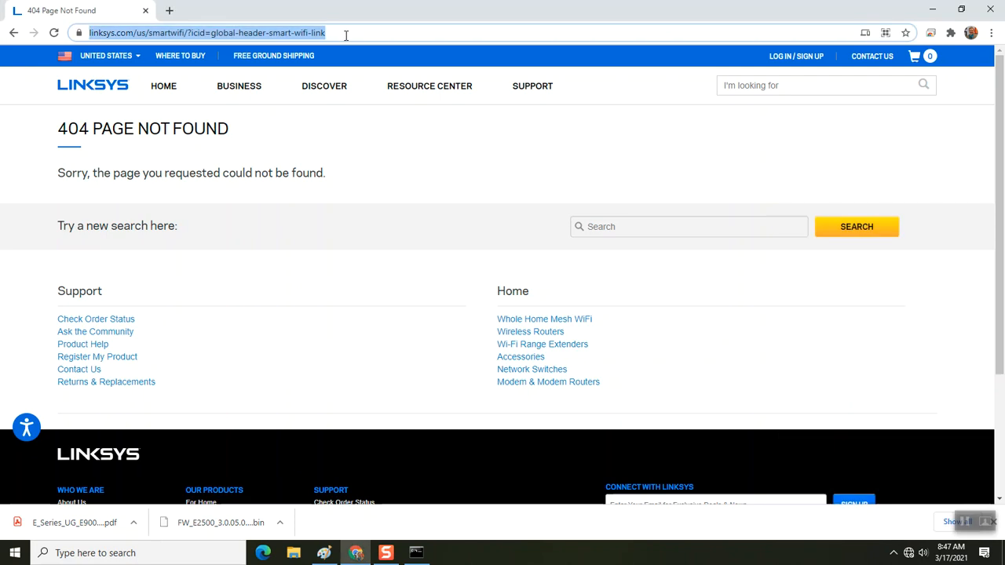
pyautogui.write('192')
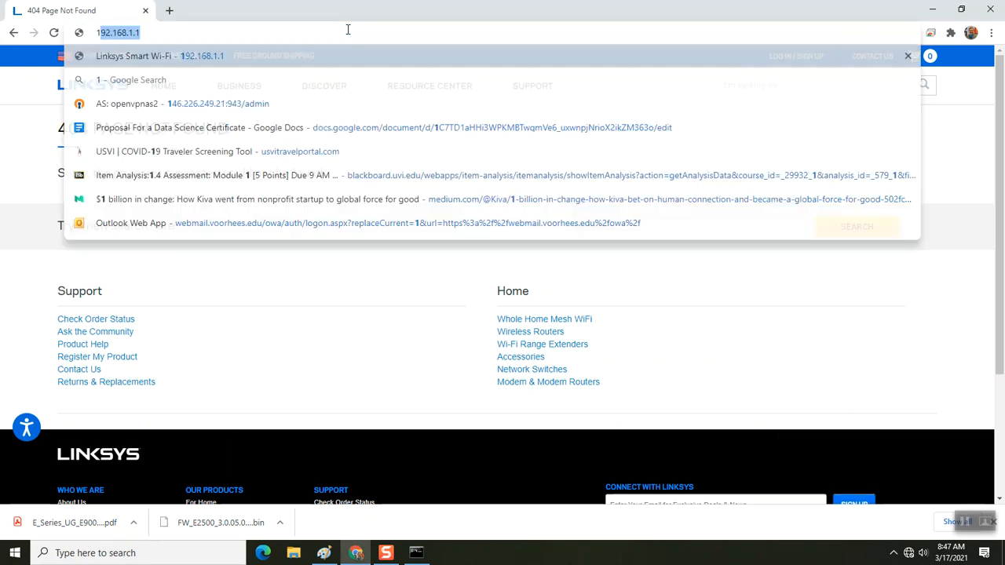
pyautogui.write('.168.1.1')
pyautogui.press('Return')
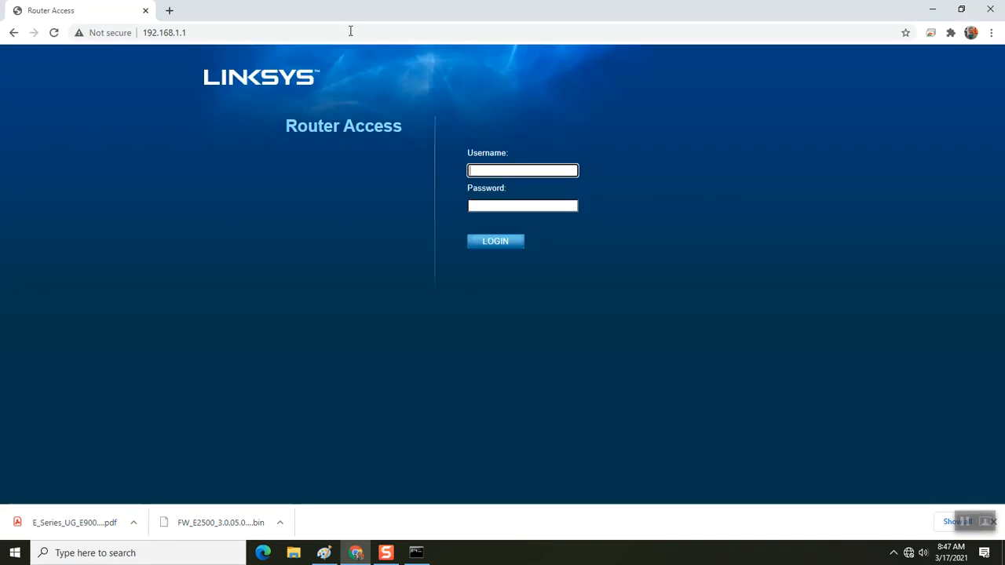
# - Recheck the Wi-Fi connection, then submit the router password on Router Access; it is rejected as invalid
pyautogui.click(470, 206)
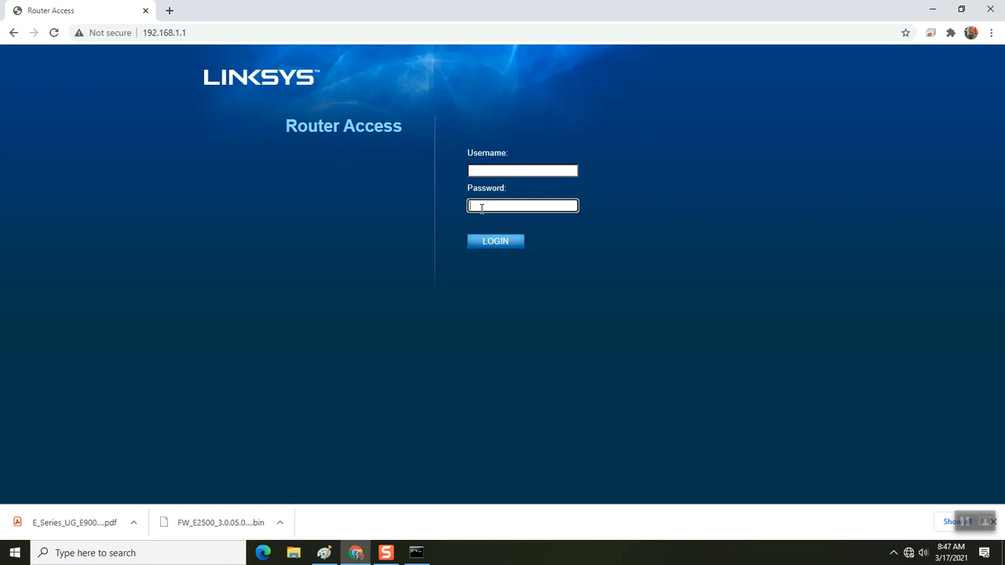
pyautogui.click(908, 554)
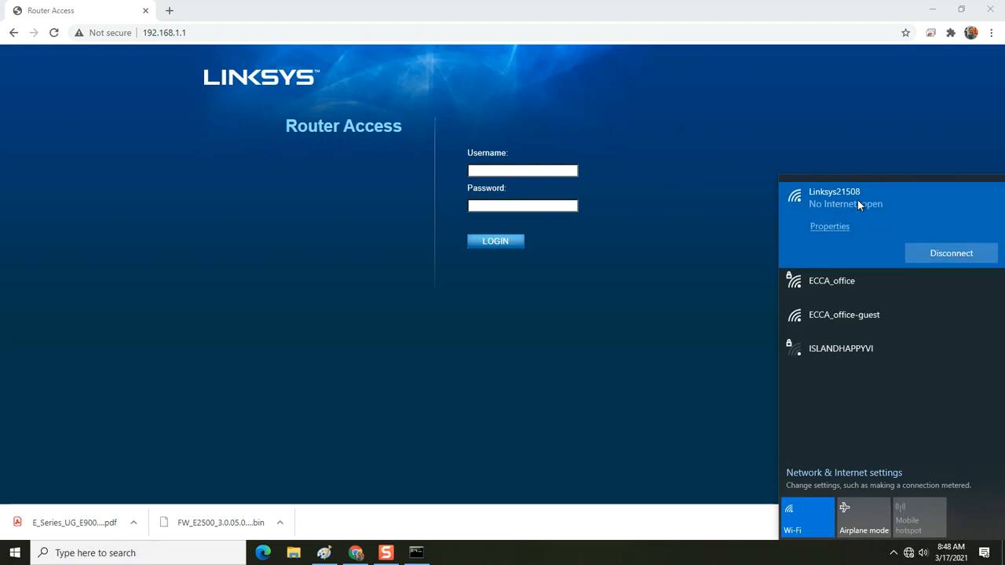
pyautogui.click(615, 357)
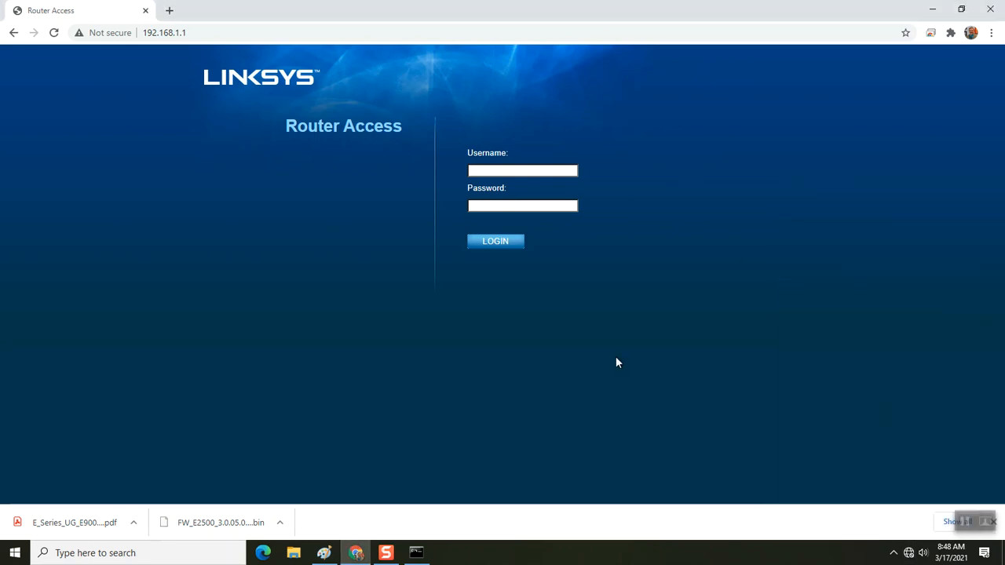
pyautogui.click(543, 205)
pyautogui.write('admin')
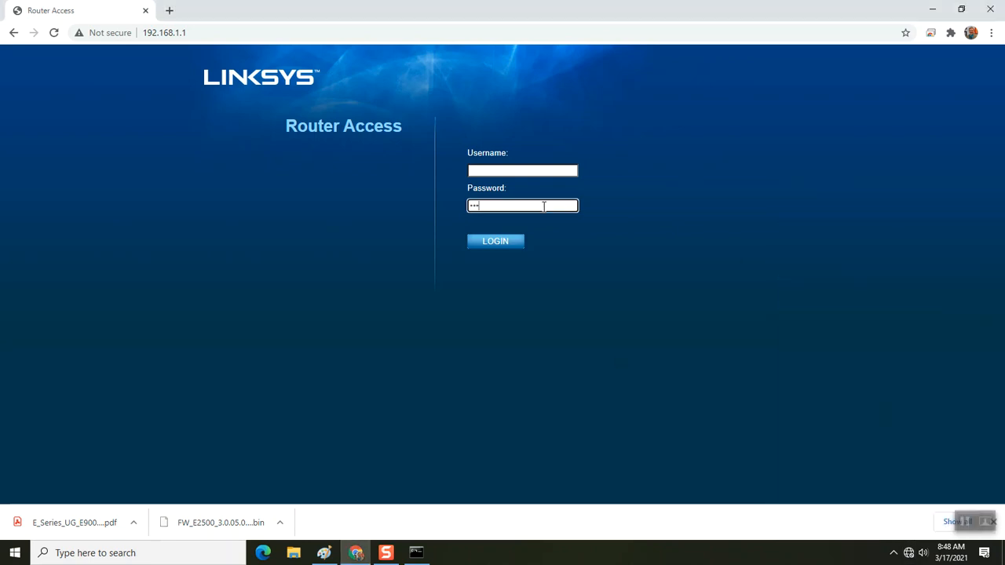
pyautogui.click(503, 244)
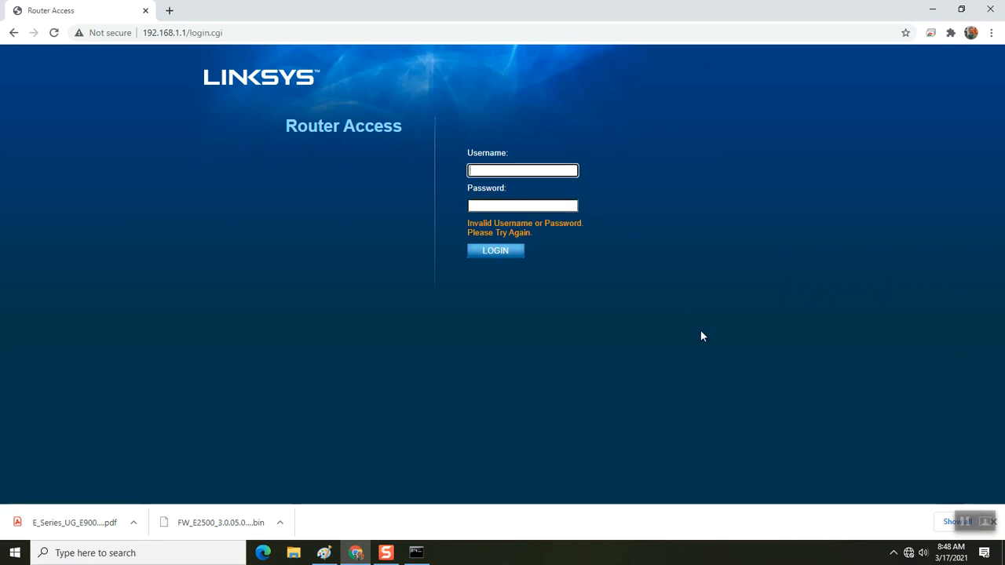
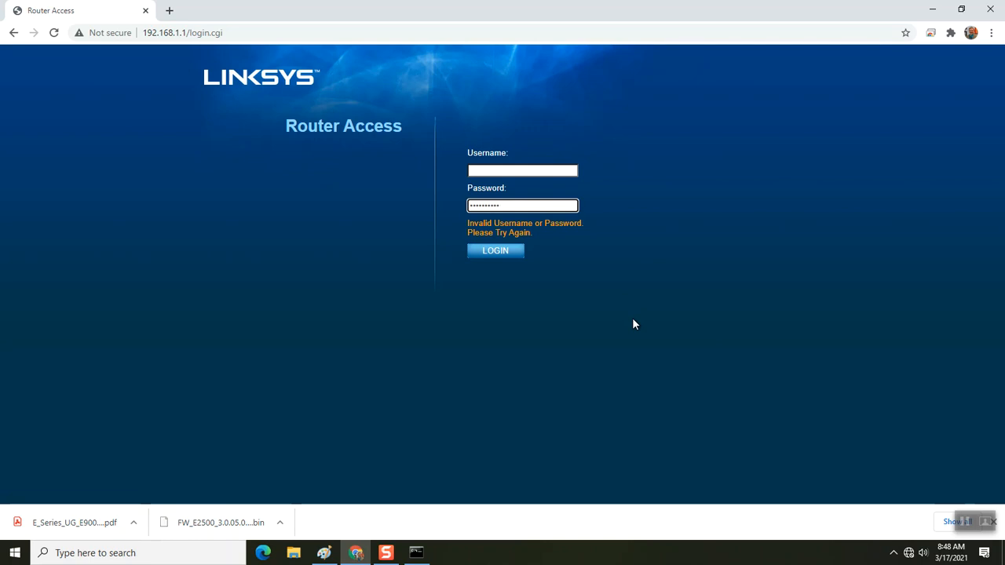
# - Sign in to the E2500 admin and open the Status page to check firmware version 3.0.05
pyautogui.click(506, 257)
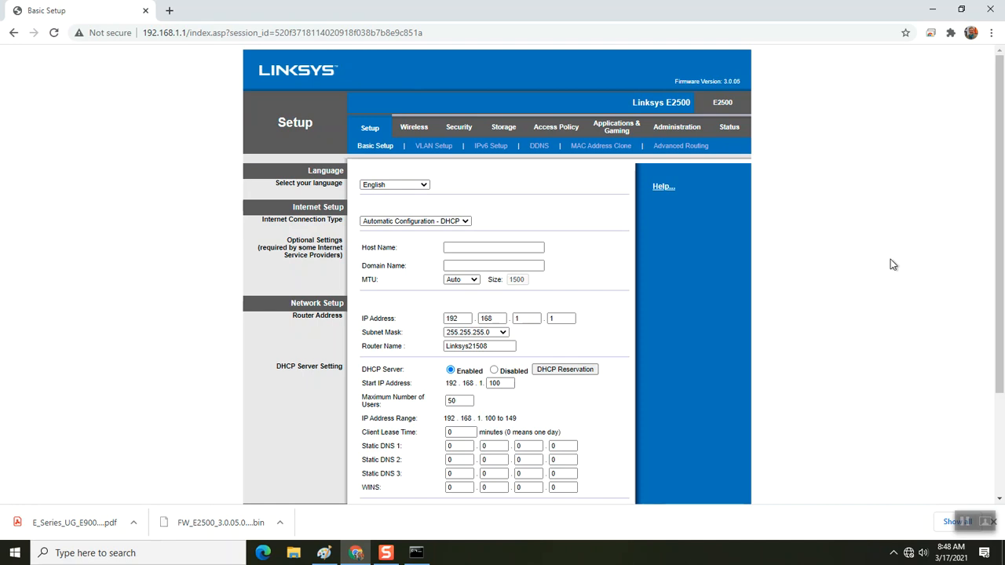
pyautogui.click(728, 132)
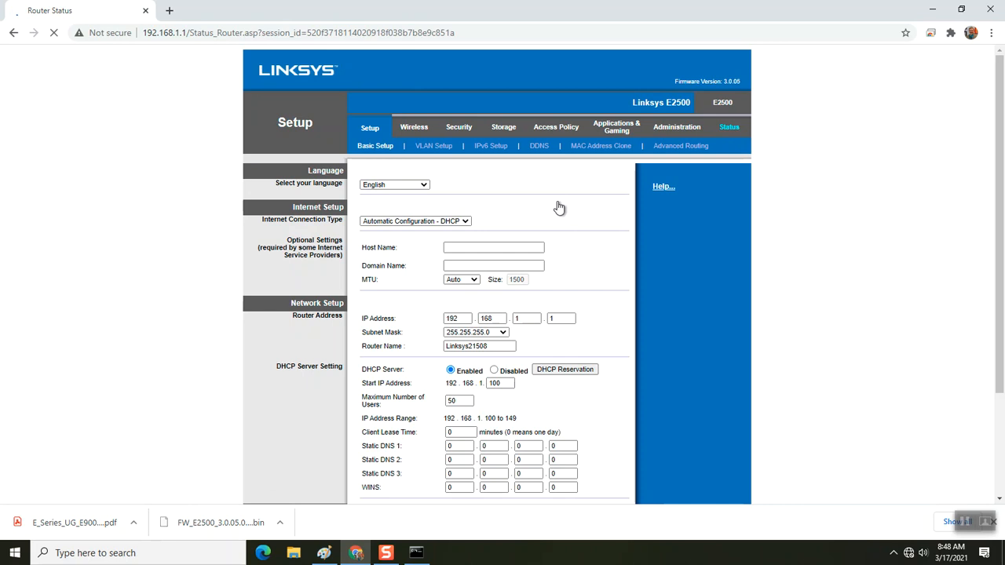